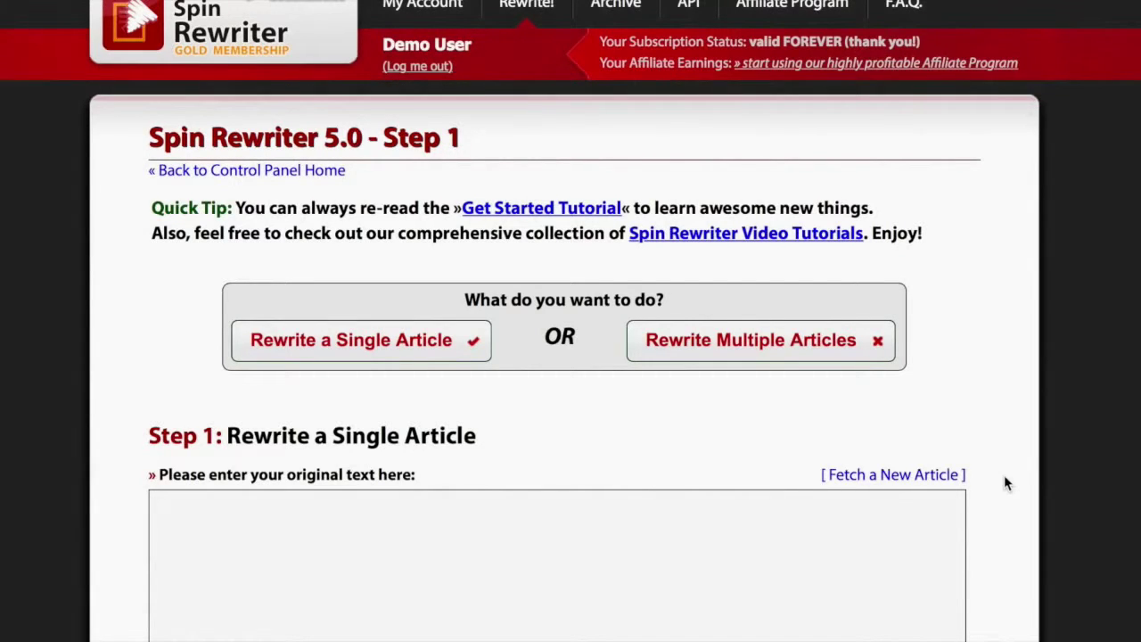
Step: Open the article fetcher for the single-article rewrite and search for articles with the primary keywords "guitar chords"
scroll(1005, 483, "down", 3)
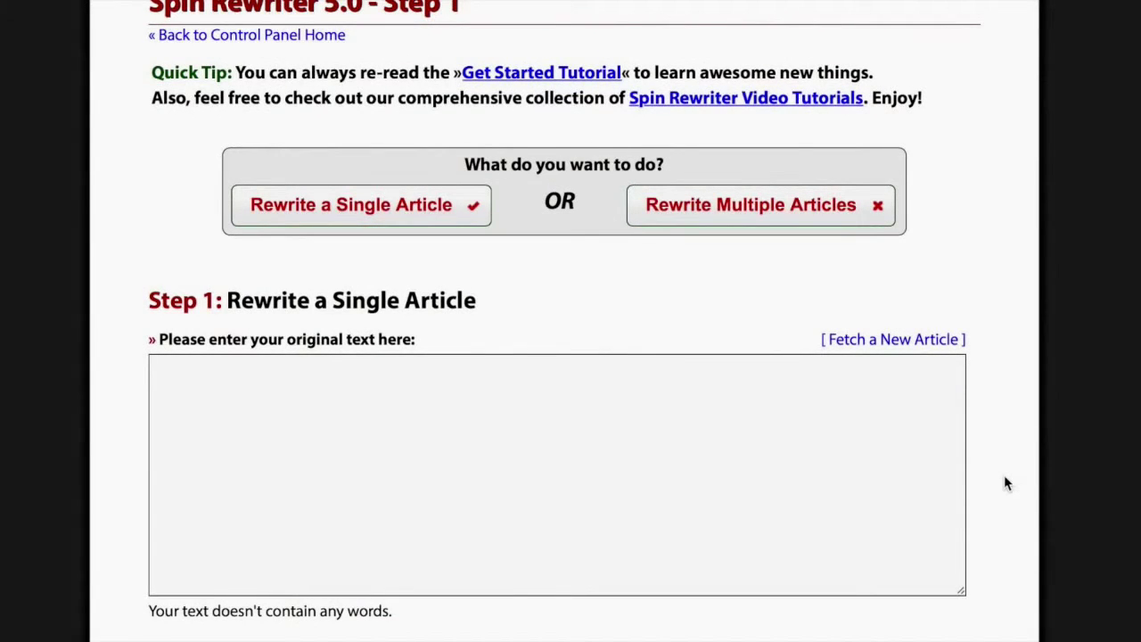
scroll(1006, 483, "down", 3)
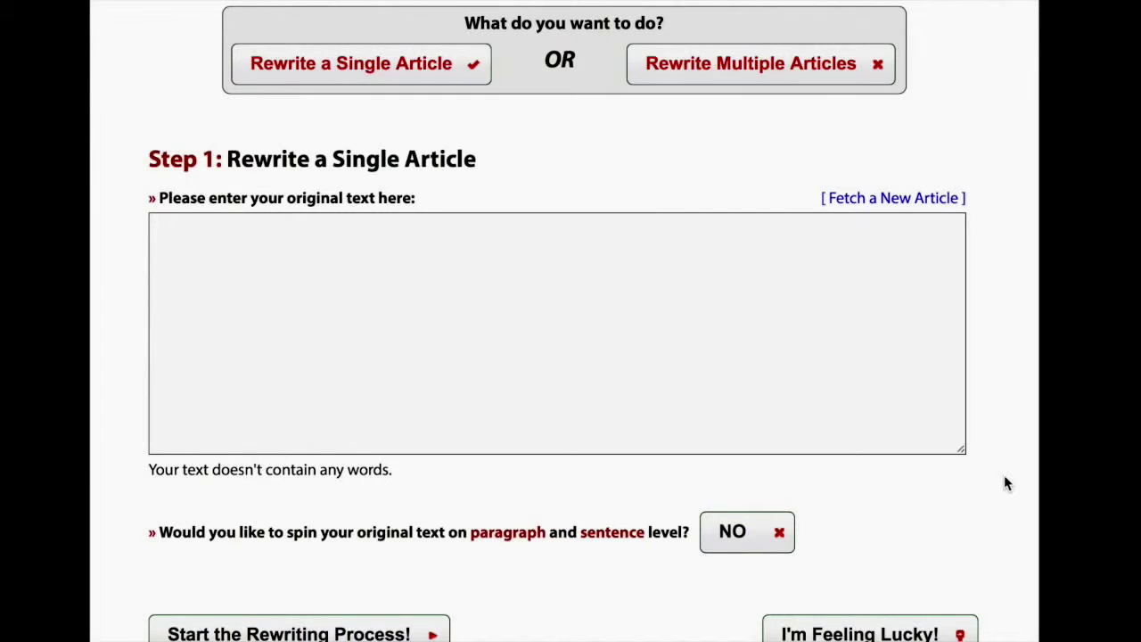
scroll(1006, 483, "down", 1)
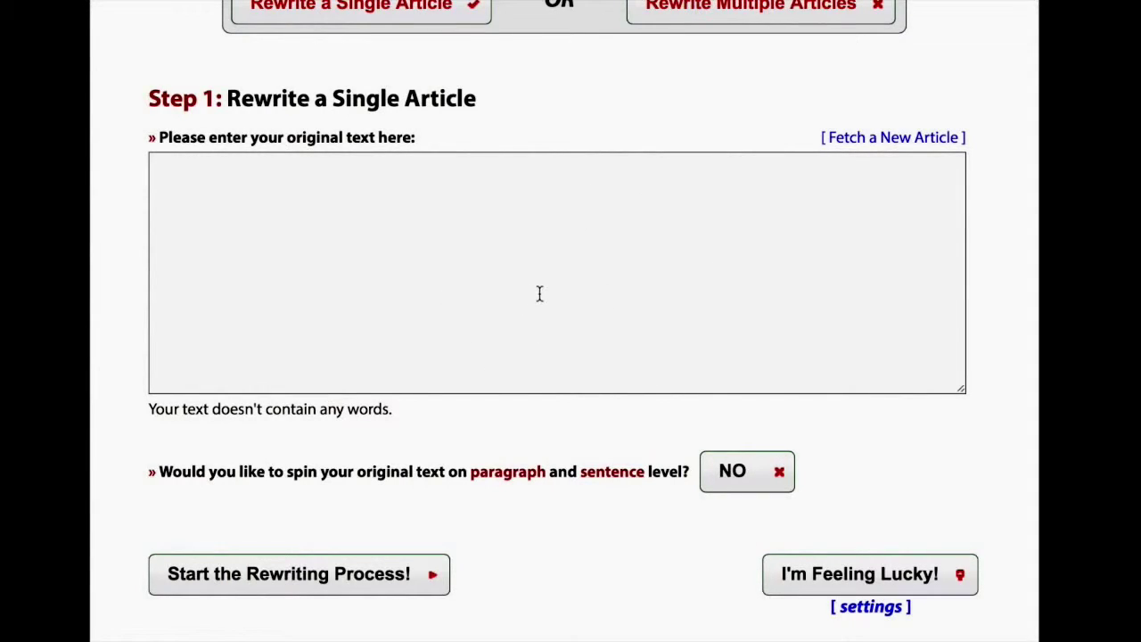
left_click(553, 255)
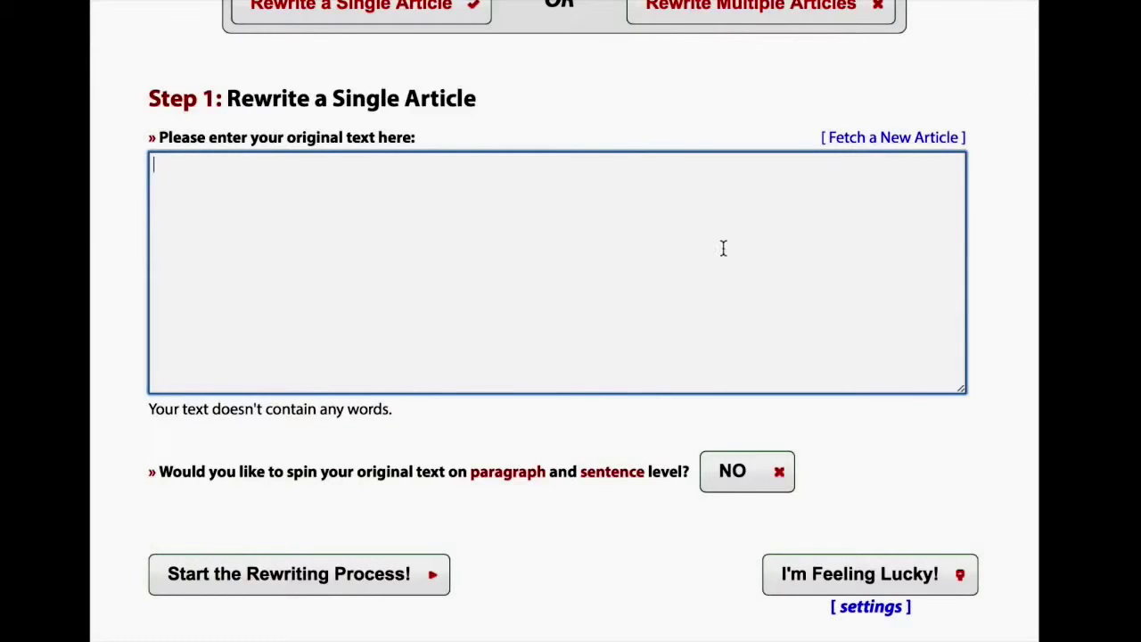
left_click(573, 127)
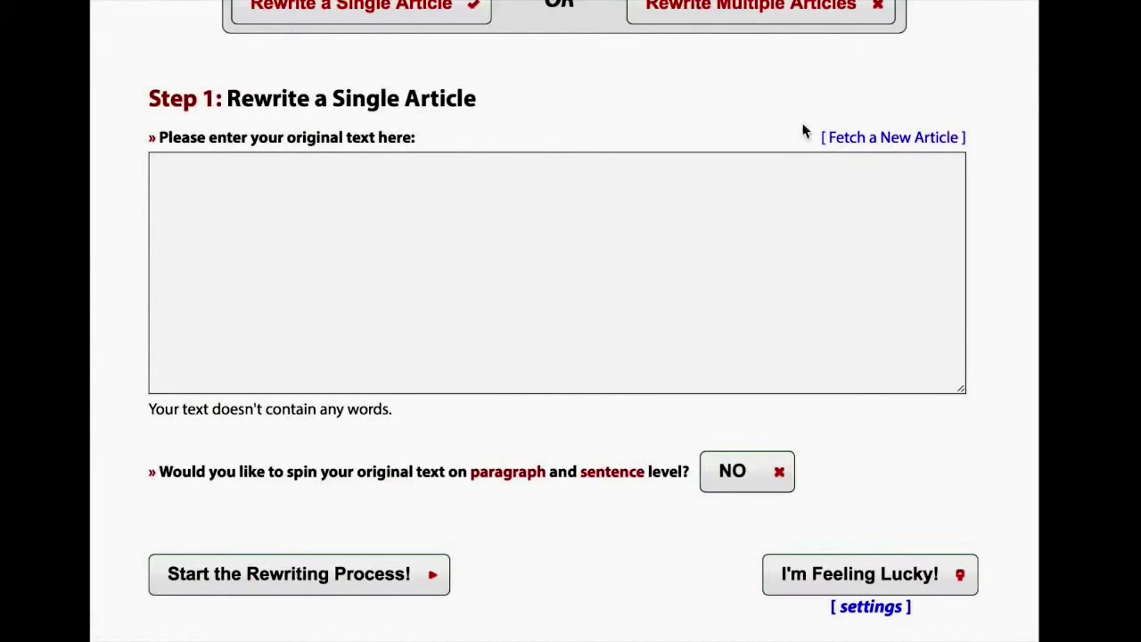
left_click(883, 141)
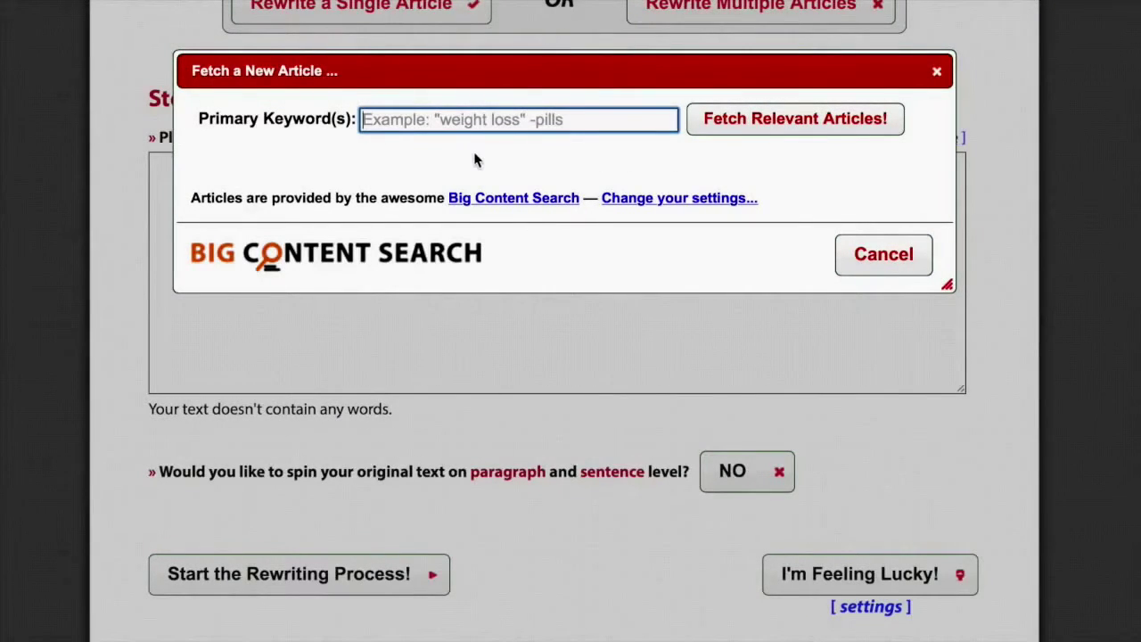
type("guitar chords")
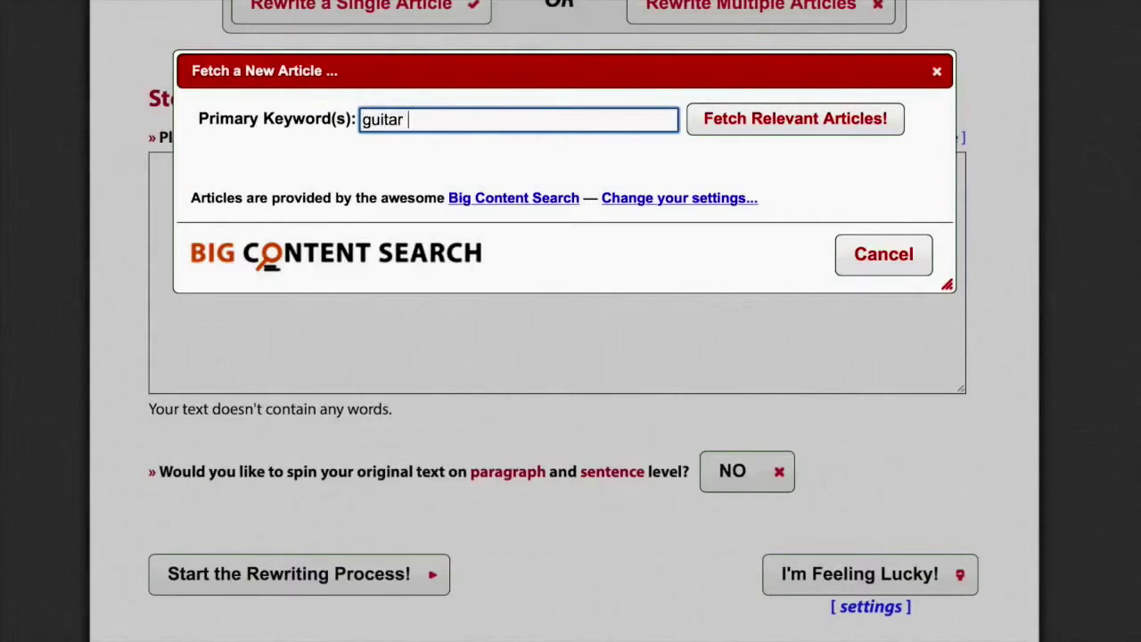
left_click(755, 120)
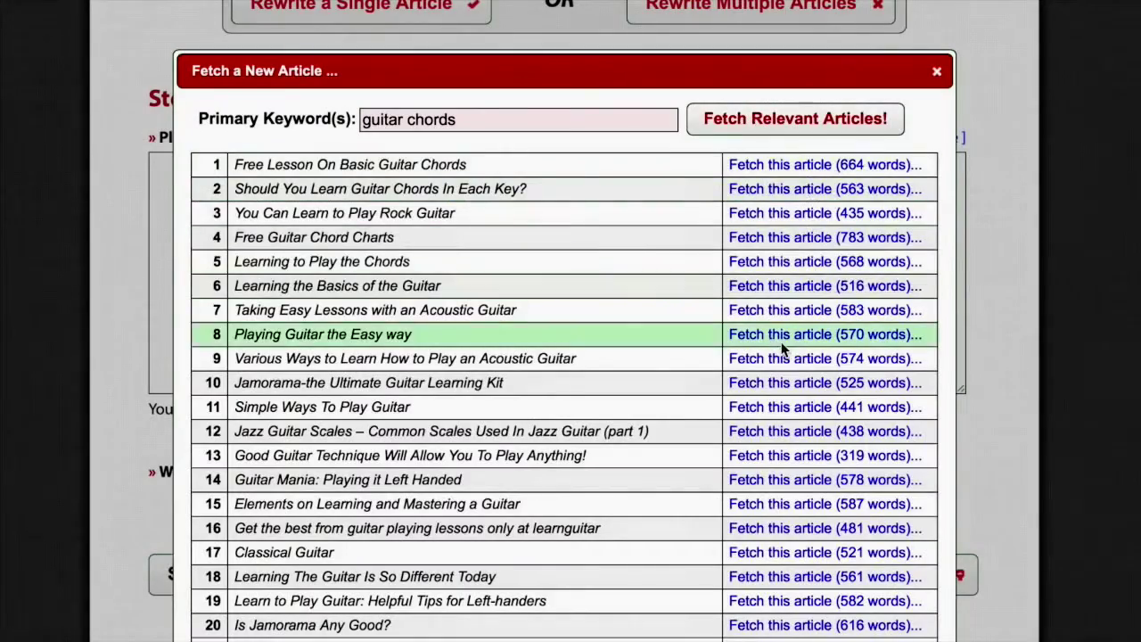
Step: Fetch the article "Learning to Play the Chords" from the search results as the original text
scroll(614, 493, "down", 5)
scroll(614, 493, "up", 4)
scroll(614, 489, "up", 1)
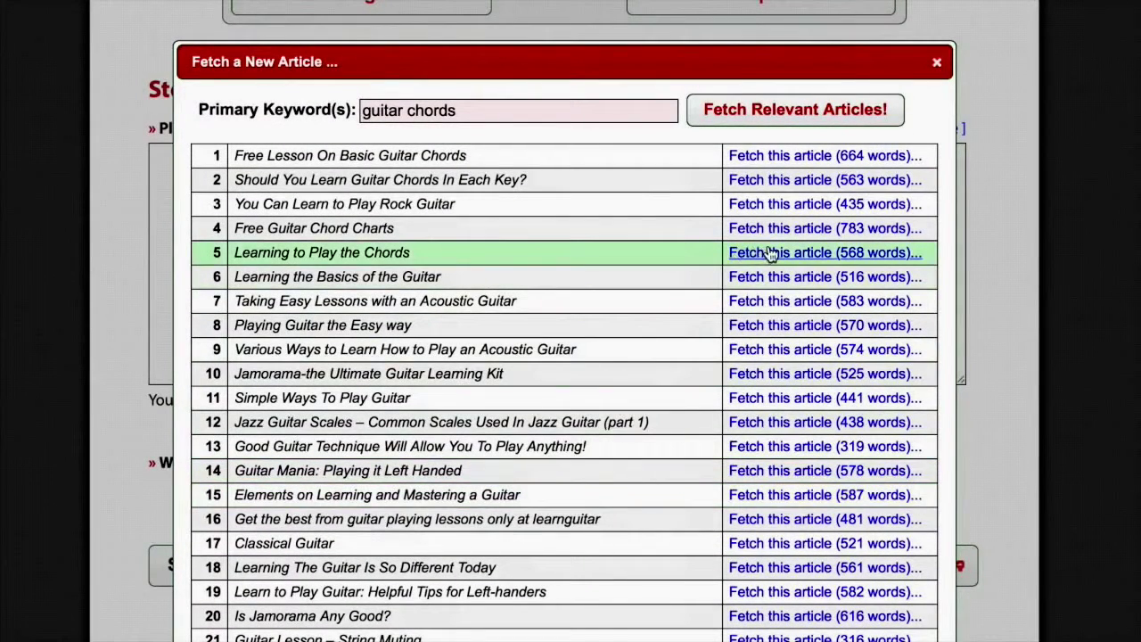
left_click(881, 255)
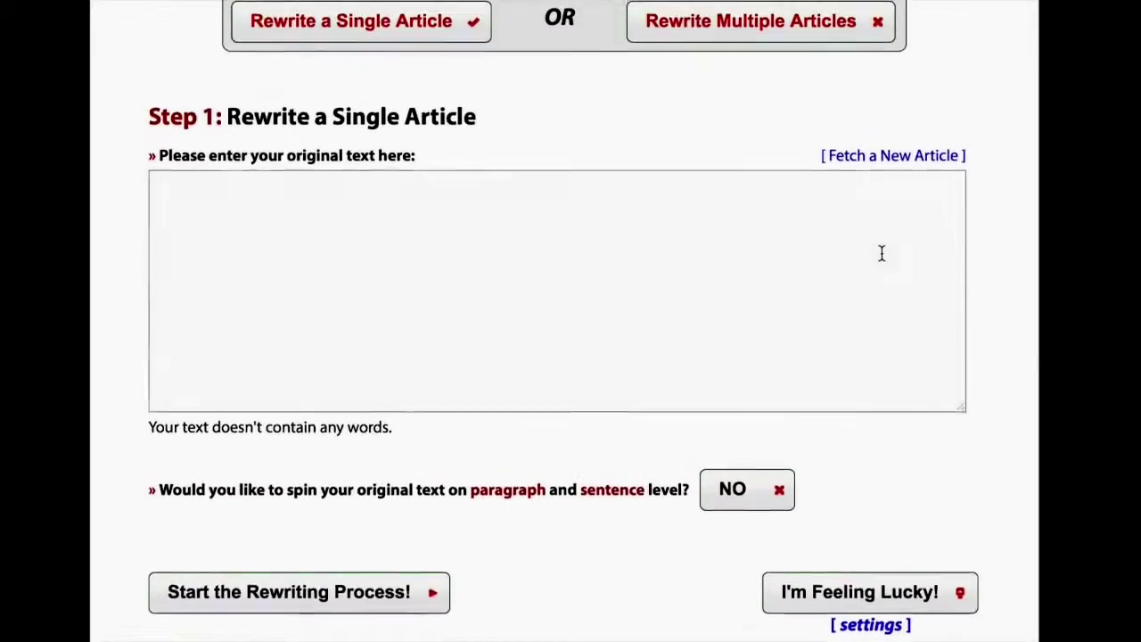
Step: Read through the fetched article in the original text box from beginning to end
scroll(678, 331, "down", 8)
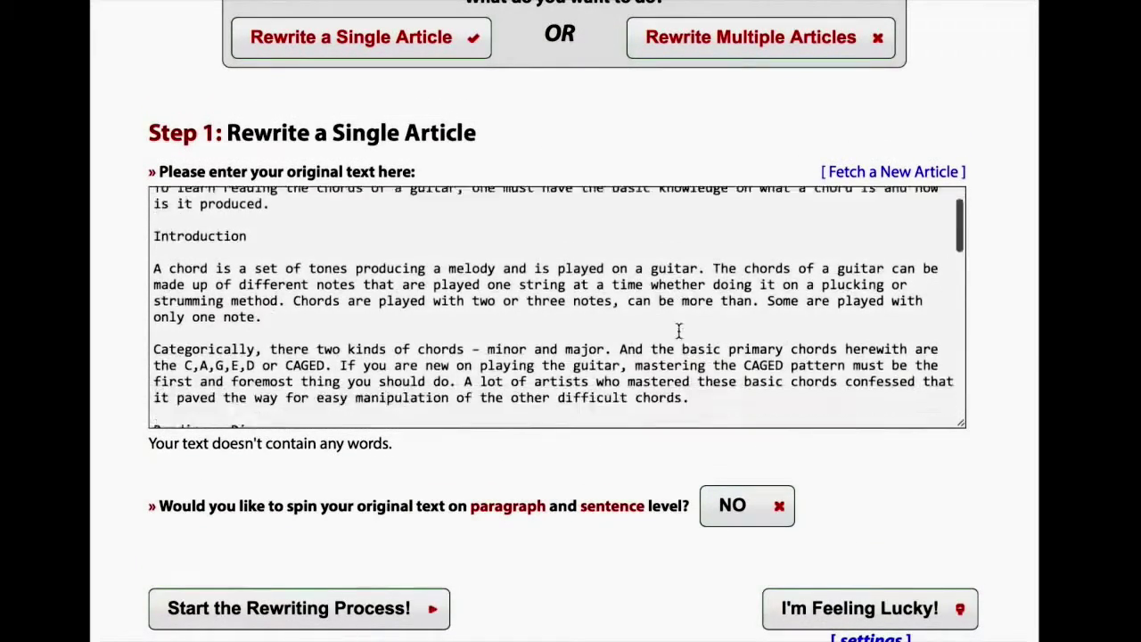
scroll(678, 331, "down", 5)
scroll(677, 331, "up", 7)
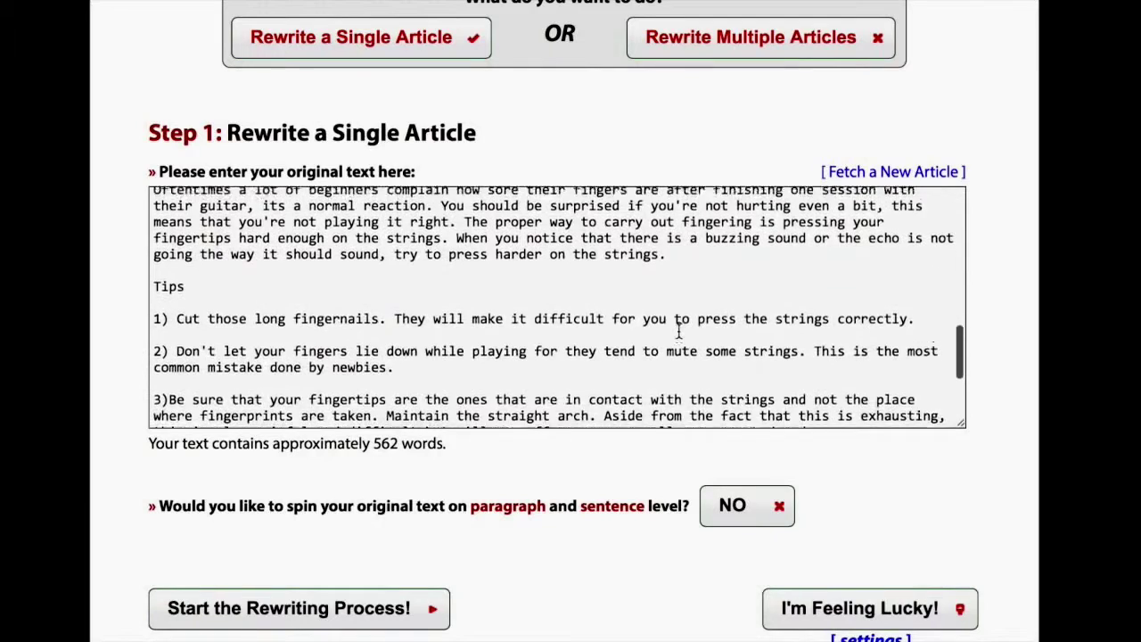
scroll(678, 331, "up", 8)
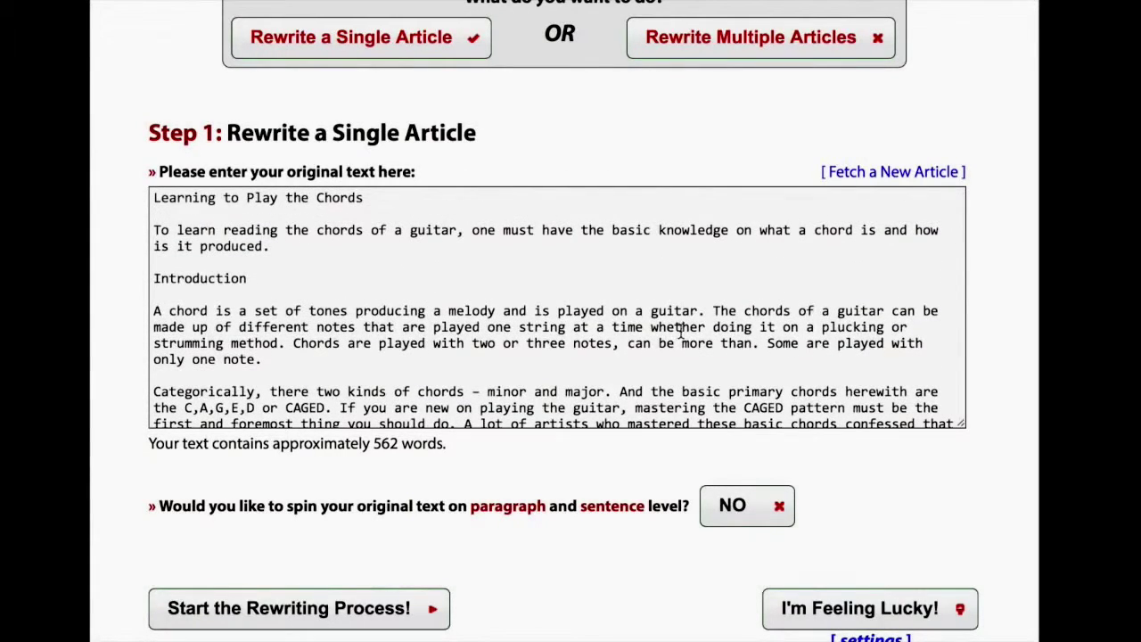
scroll(1005, 313, "down", 2)
scroll(1006, 323, "down", 2)
scroll(628, 196, "down", 3)
scroll(629, 196, "down", 10)
scroll(628, 196, "up", 12)
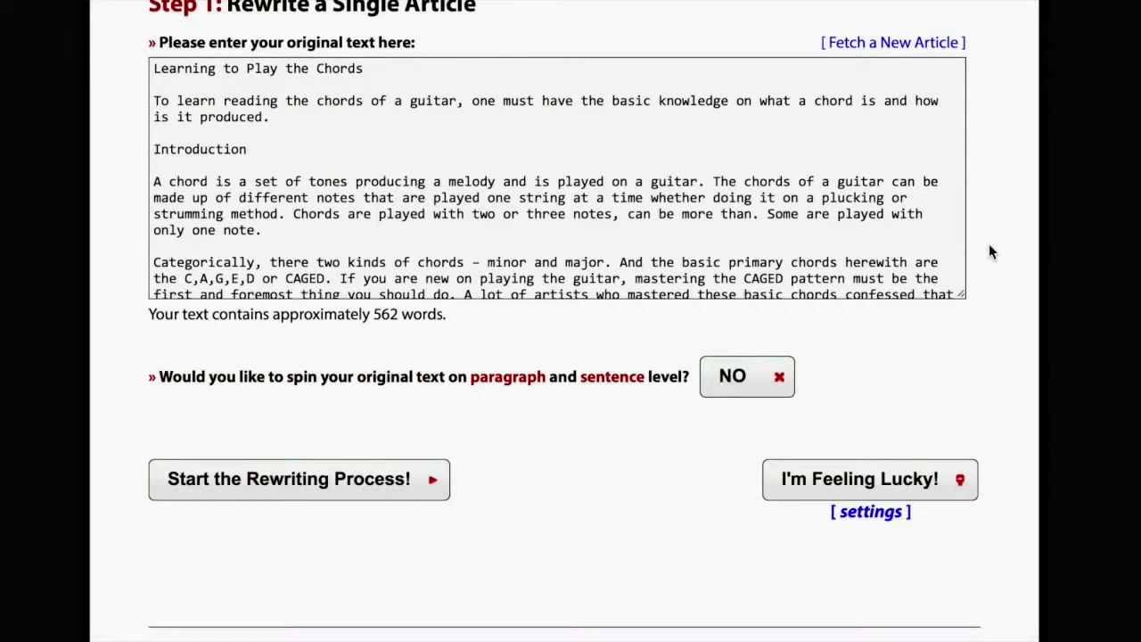
Step: Start the rewriting process for the fetched article and open the One-Click Rewrite settings in Step 2
scroll(988, 252, "down", 1)
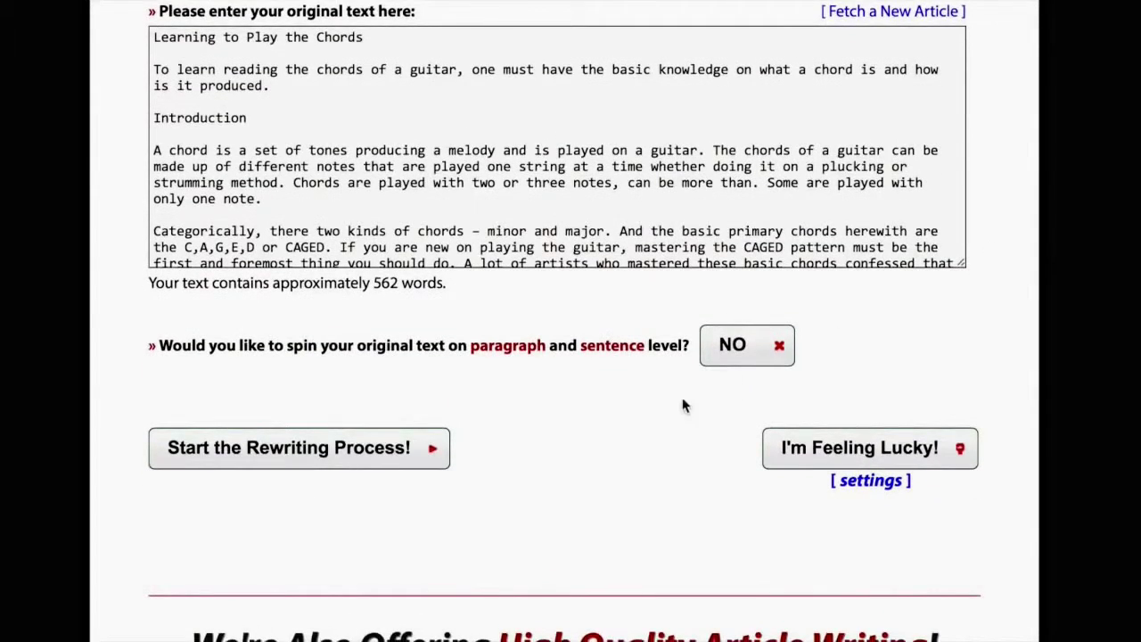
left_click(281, 461)
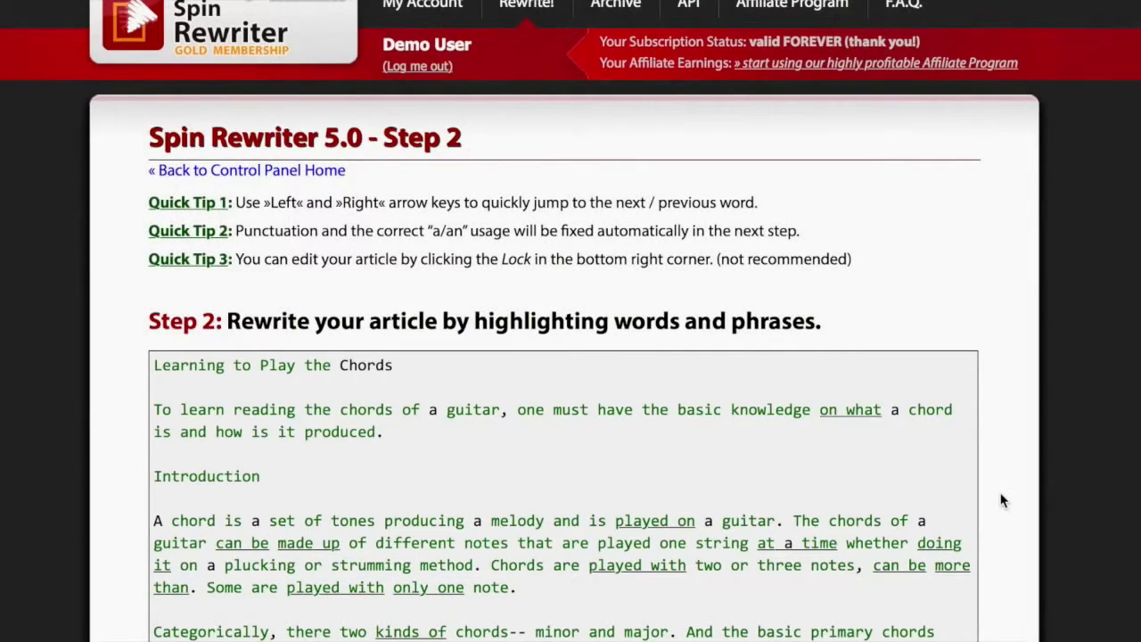
scroll(1003, 501, "down", 3)
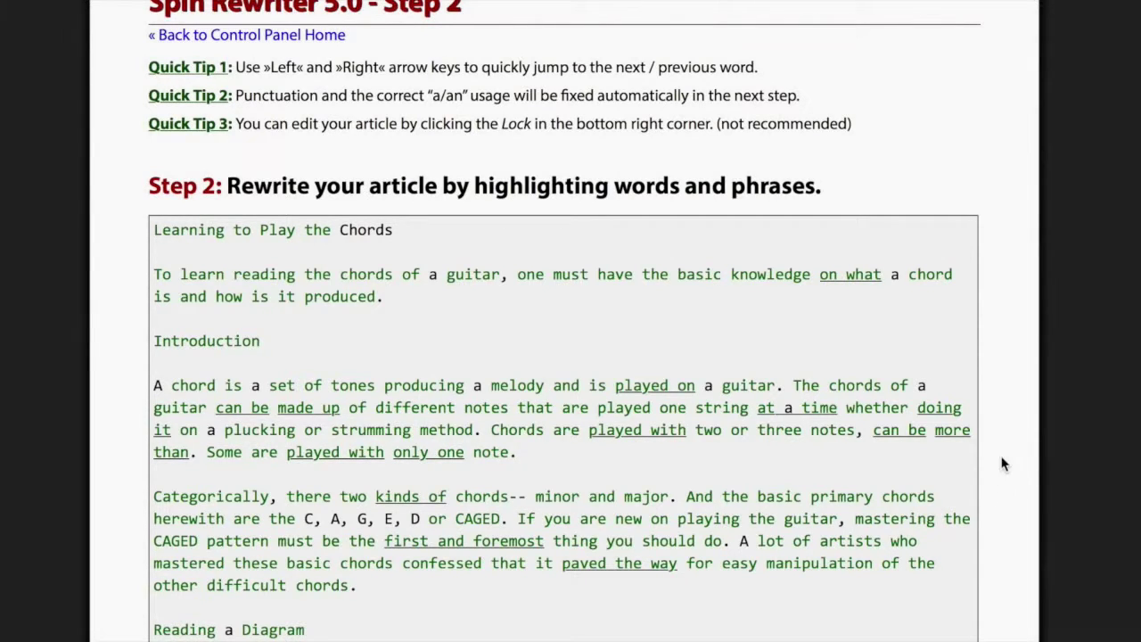
scroll(1002, 357, "down", 14)
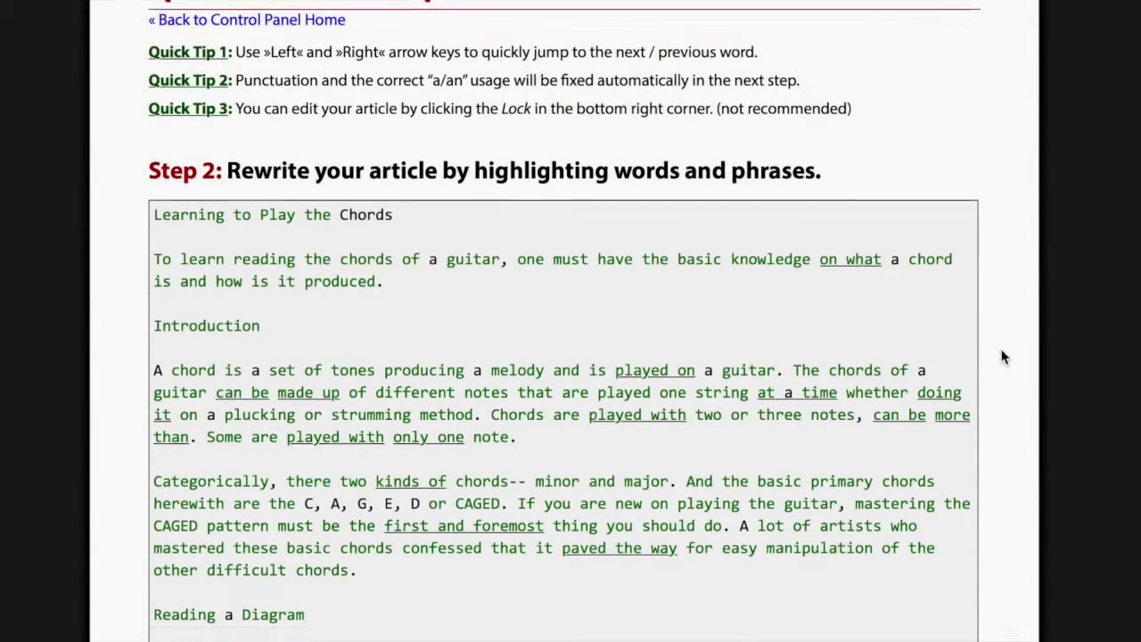
scroll(1002, 357, "down", 5)
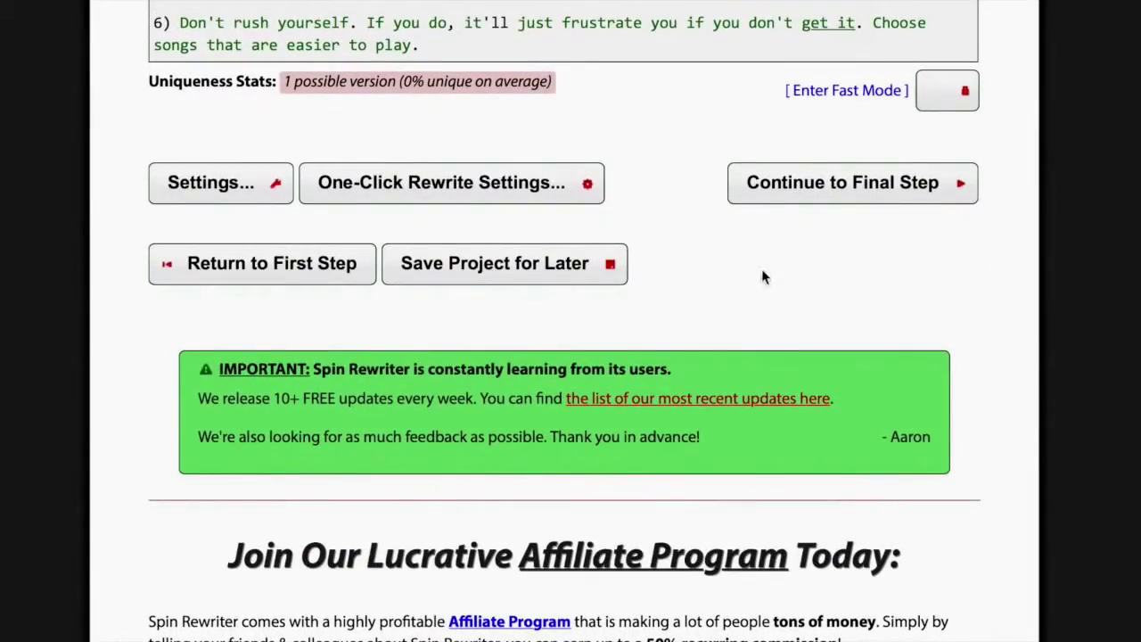
left_click(568, 185)
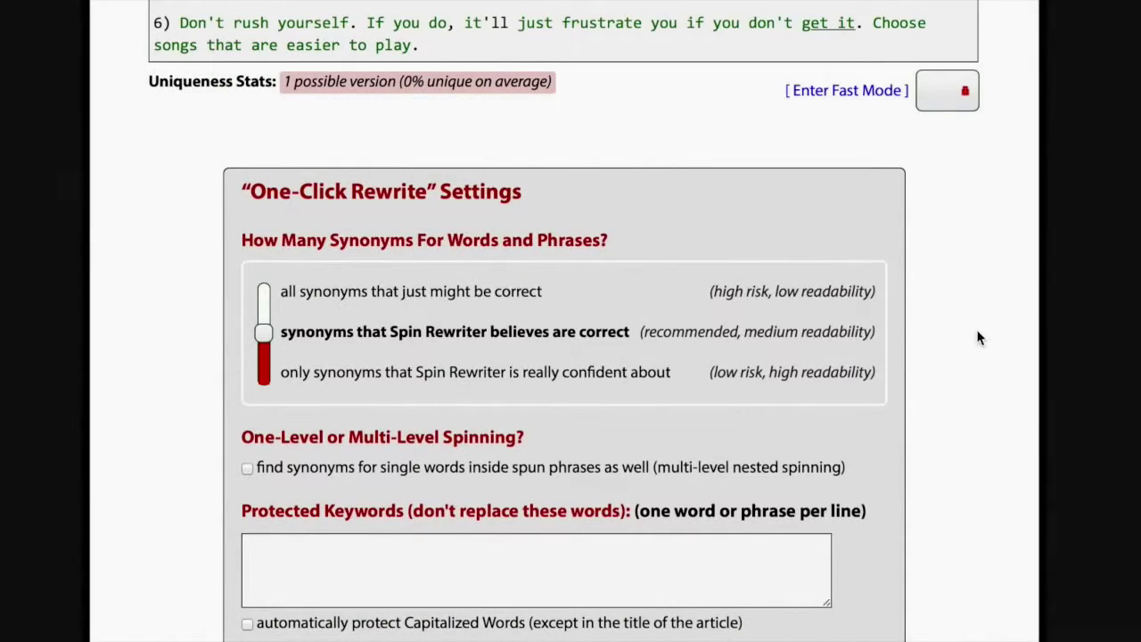
Step: Enable HyperSpeed and run the One-Click Rewrite on the article
scroll(979, 337, "down", 4)
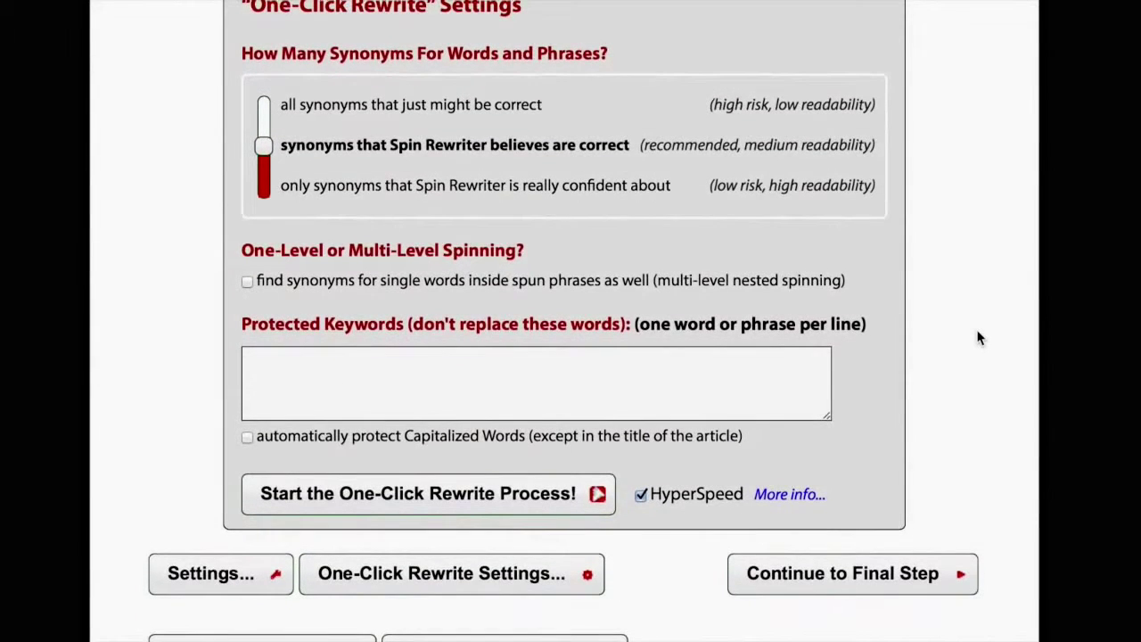
scroll(979, 337, "down", 1)
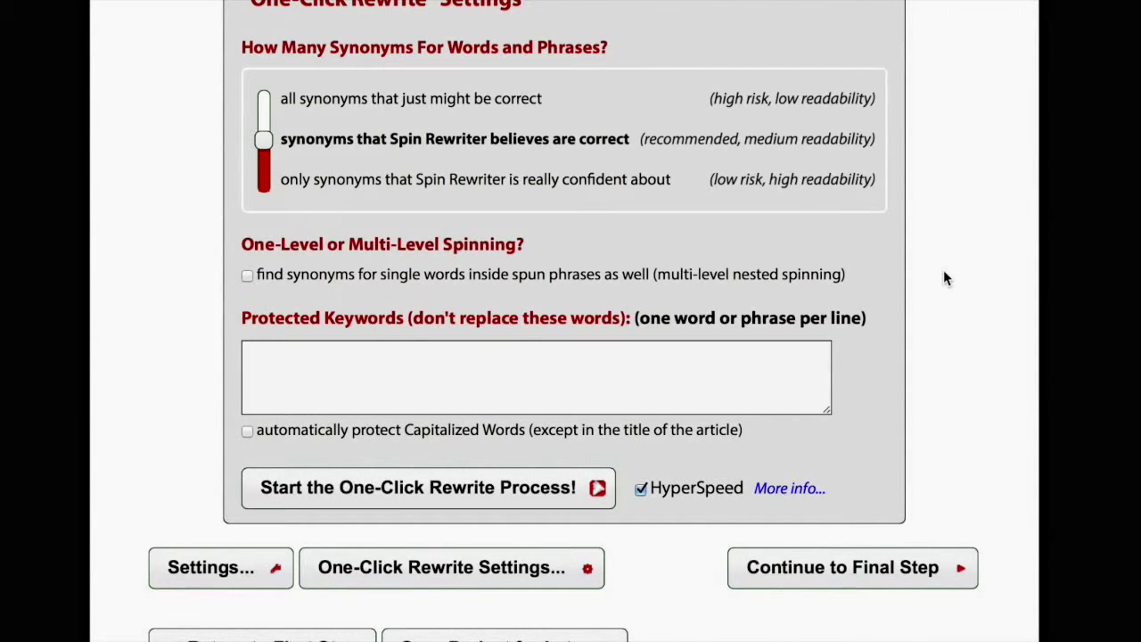
scroll(944, 273, "down", 3)
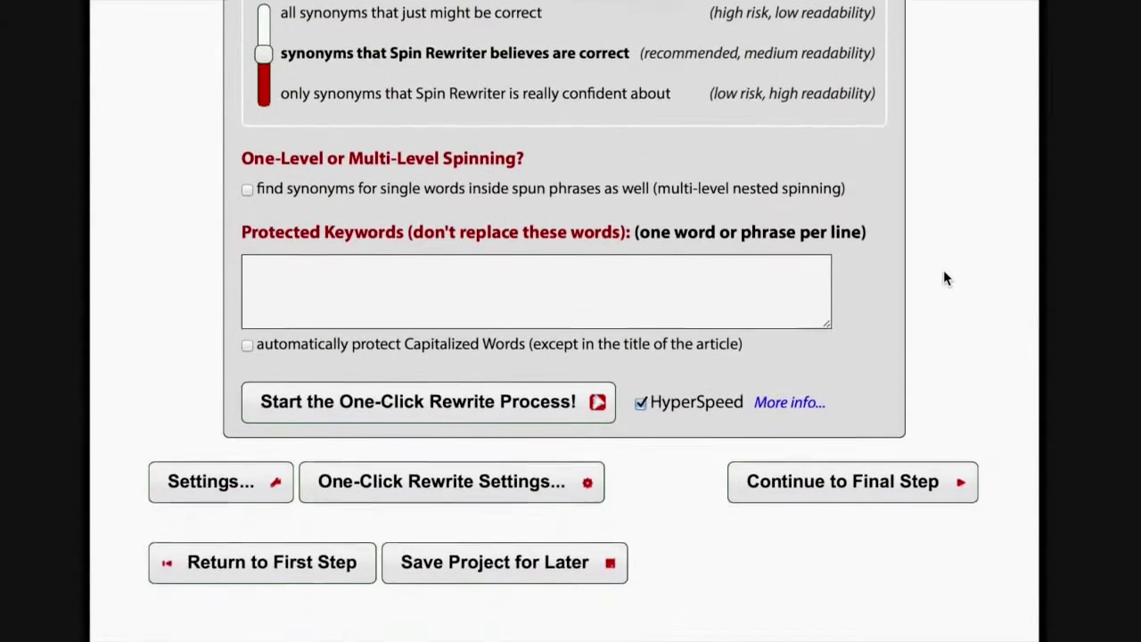
scroll(943, 278, "down", 1)
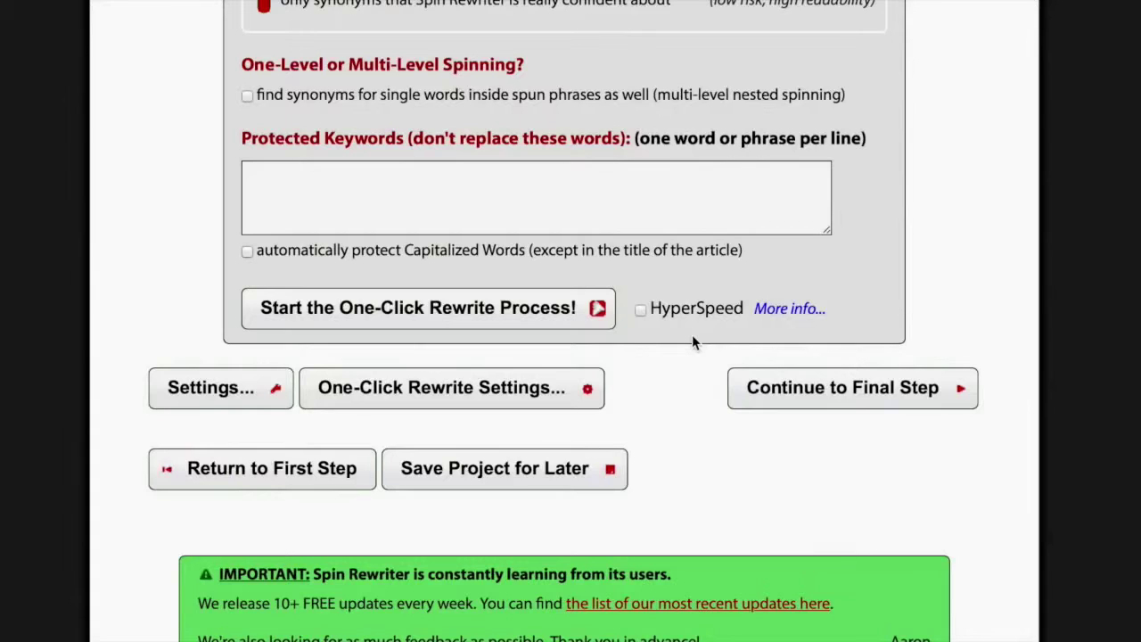
left_click(641, 309)
left_click(453, 308)
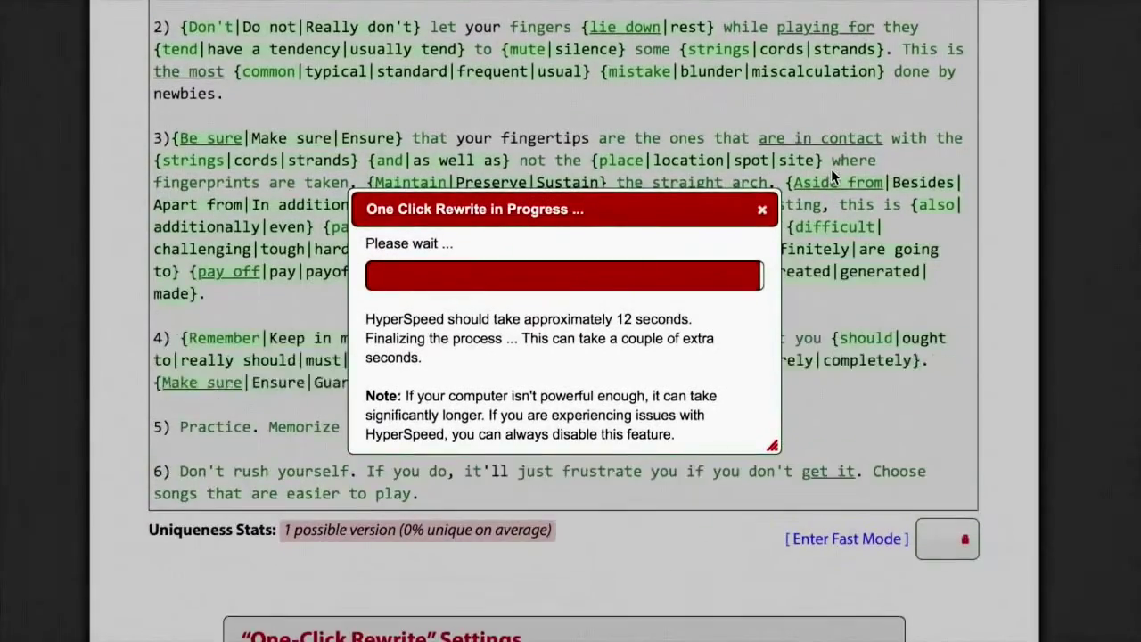
Step: Continue with the rewritten article to the final step
scroll(853, 305, "down", 10)
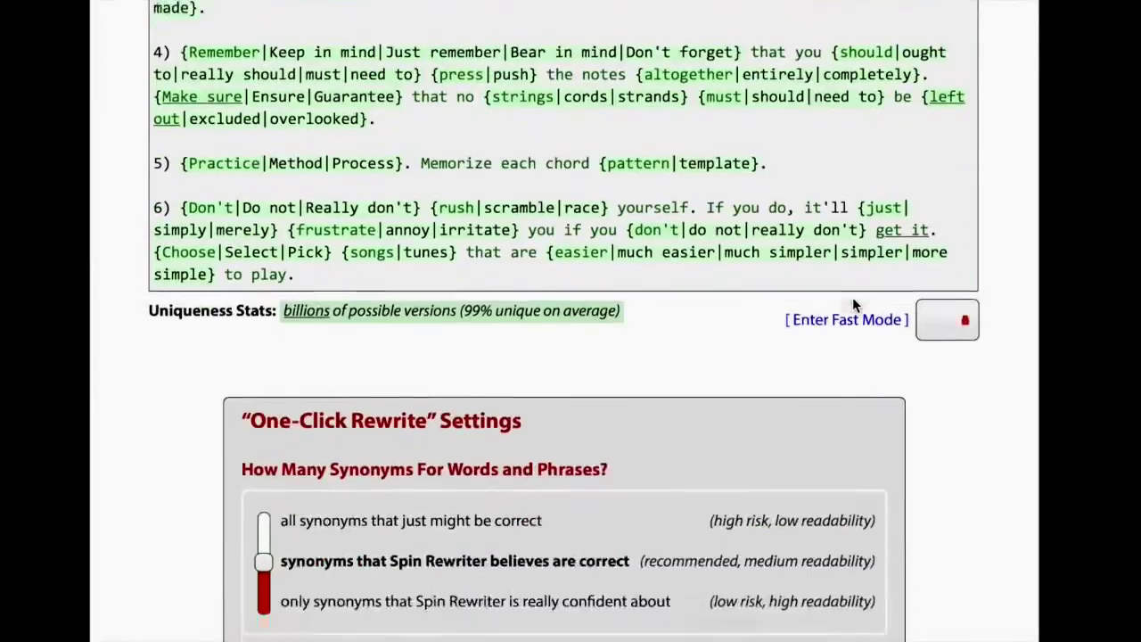
scroll(854, 303, "down", 4)
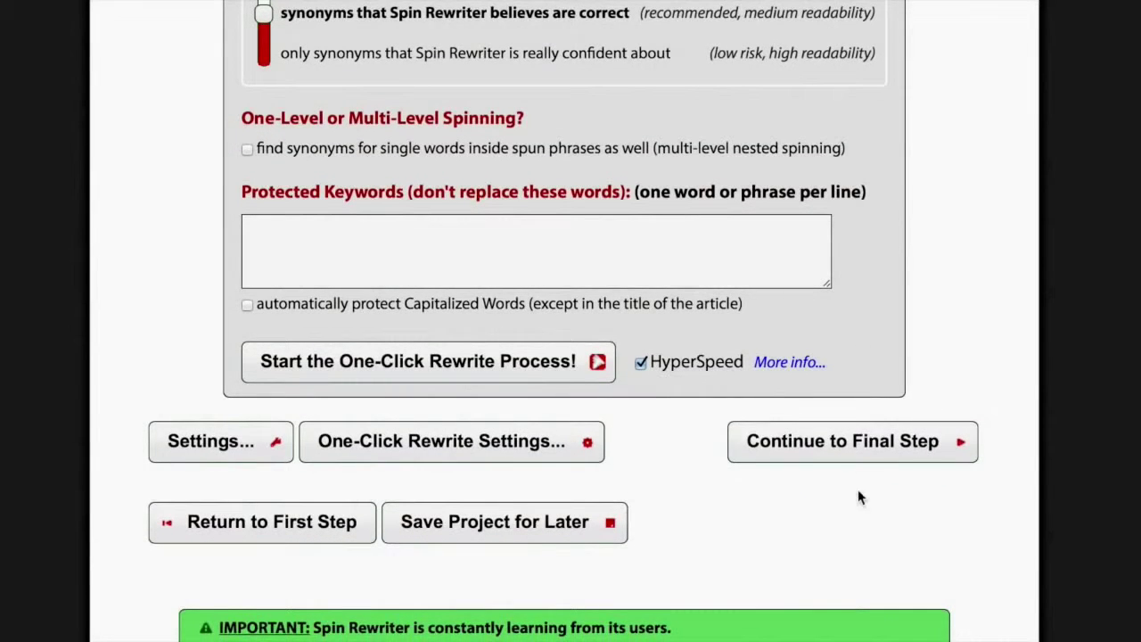
scroll(859, 495, "down", 4)
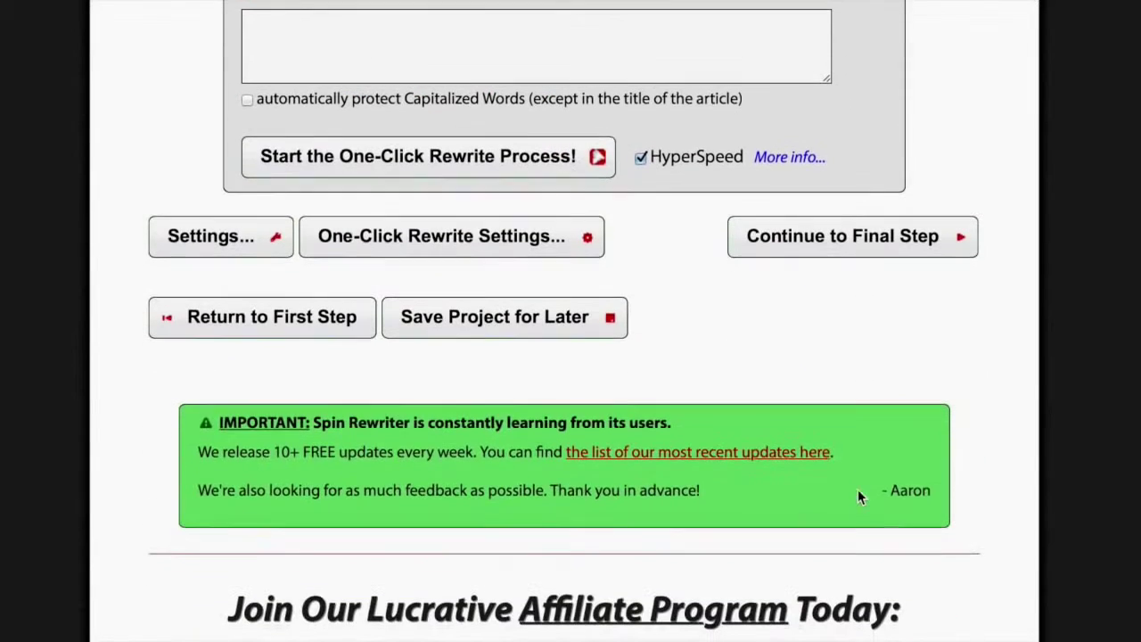
left_click(856, 242)
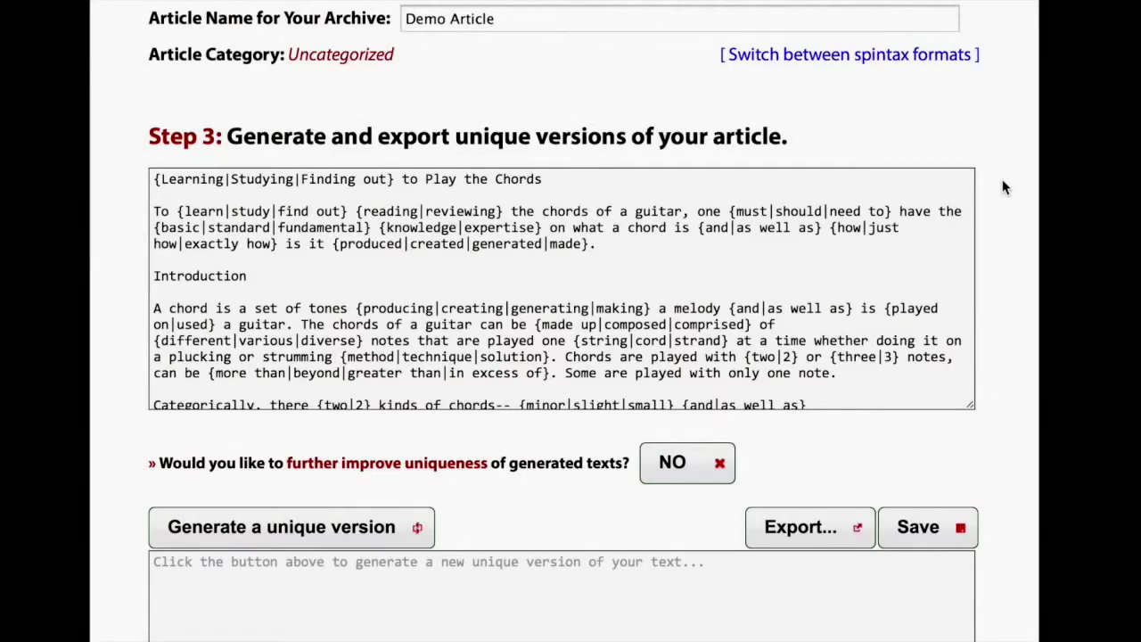
Step: Examine the article's spintax text and the area for generating and exporting unique versions in Step 3
scroll(516, 273, "down", 3)
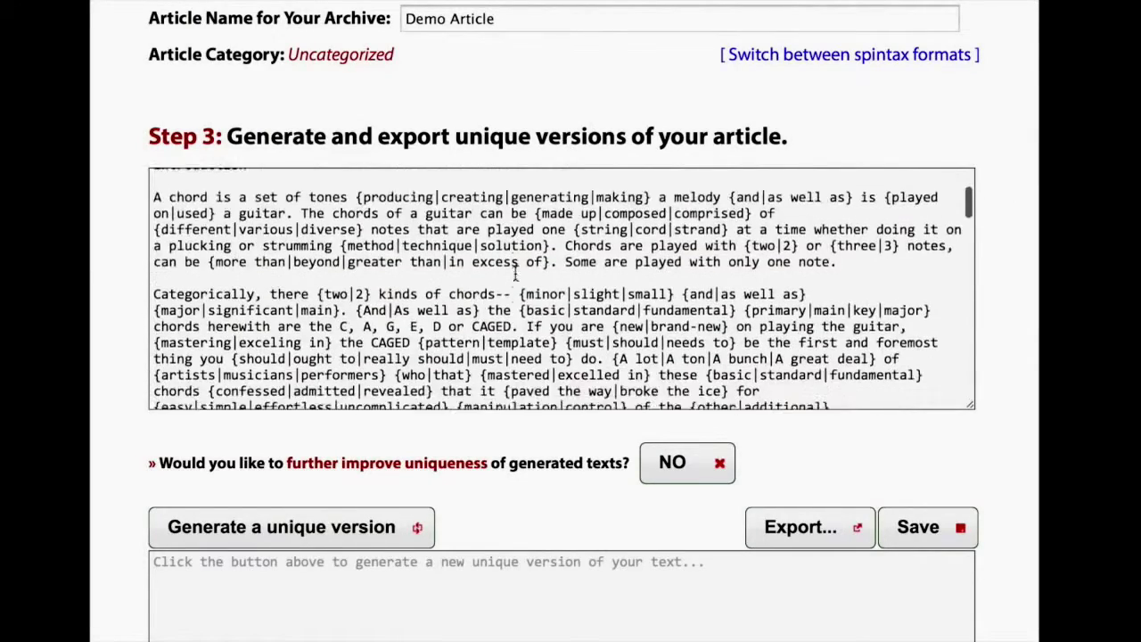
scroll(517, 272, "down", 3)
scroll(516, 273, "up", 8)
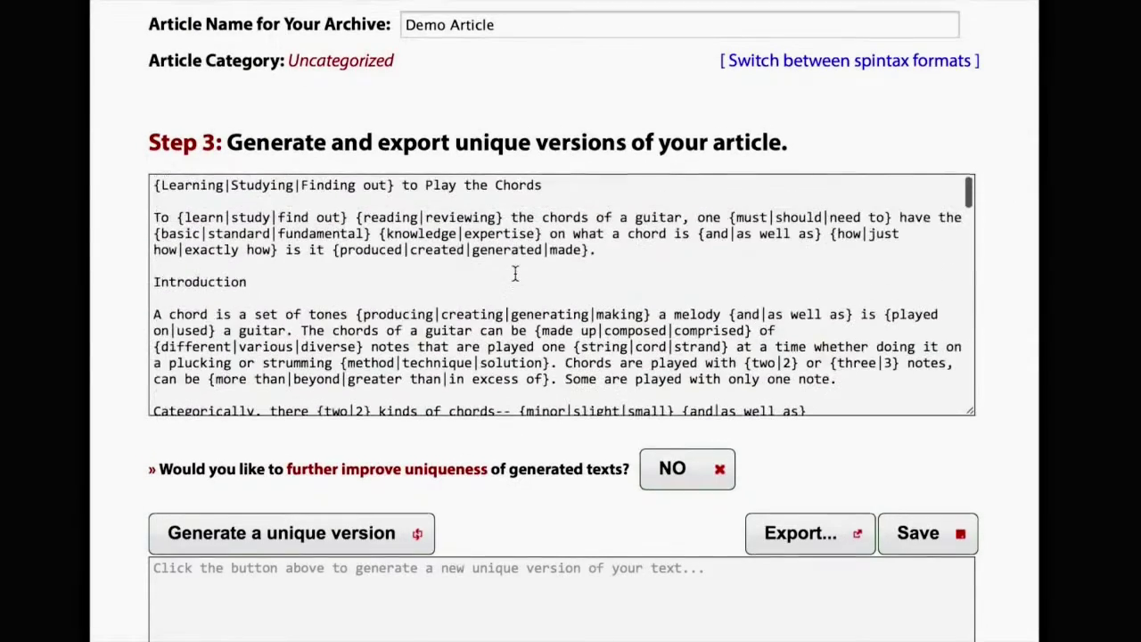
scroll(996, 390, "down", 5)
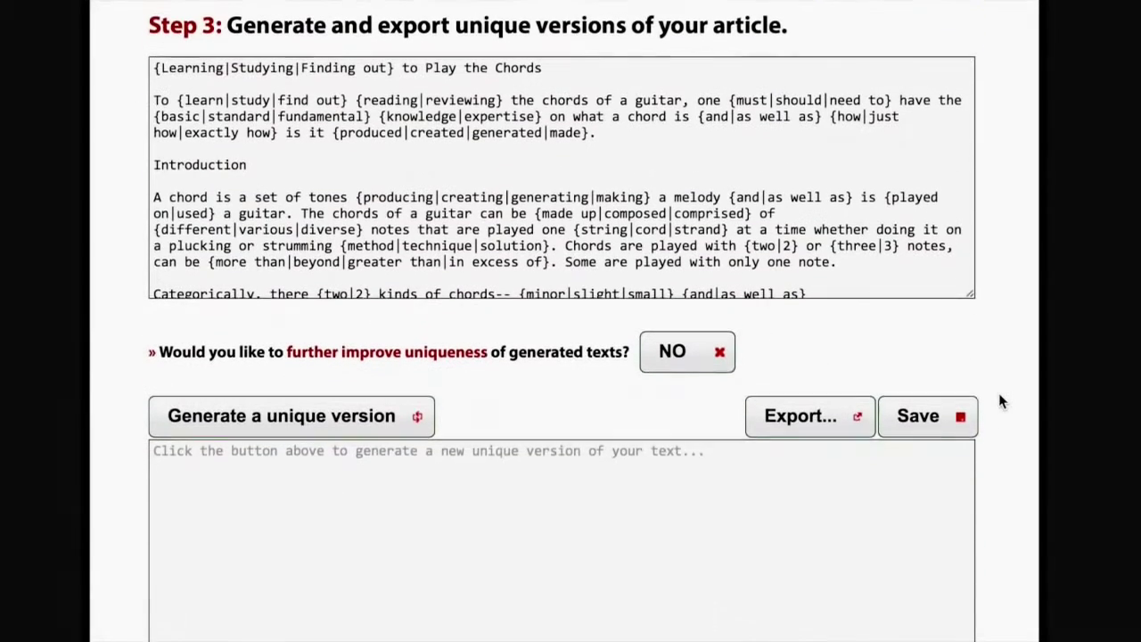
scroll(523, 392, "down", 3)
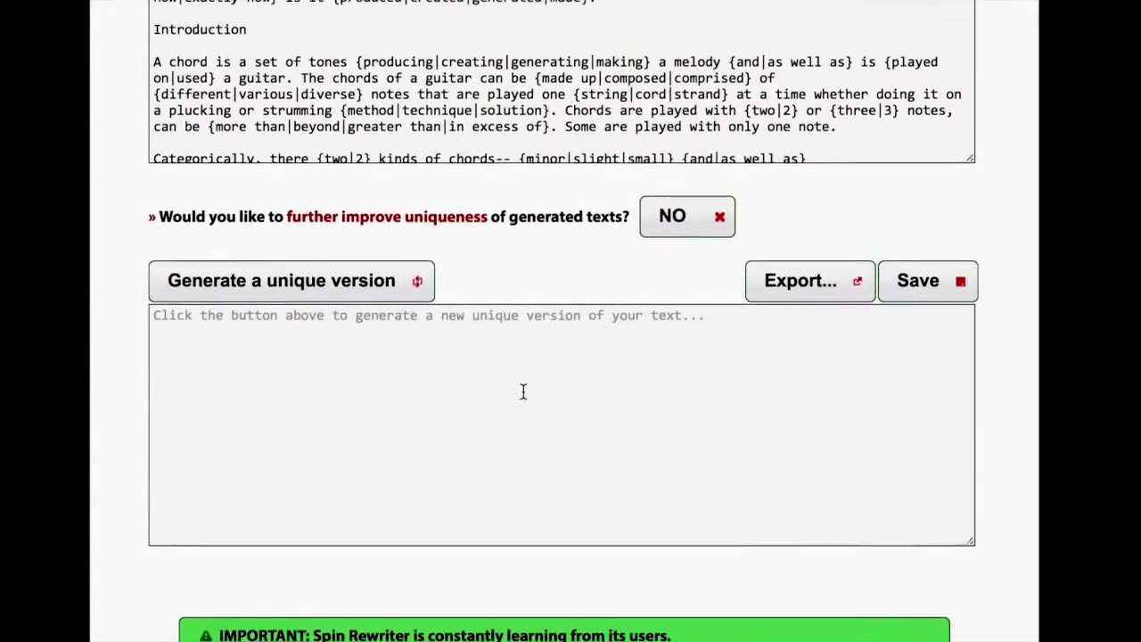
scroll(523, 393, "down", 3)
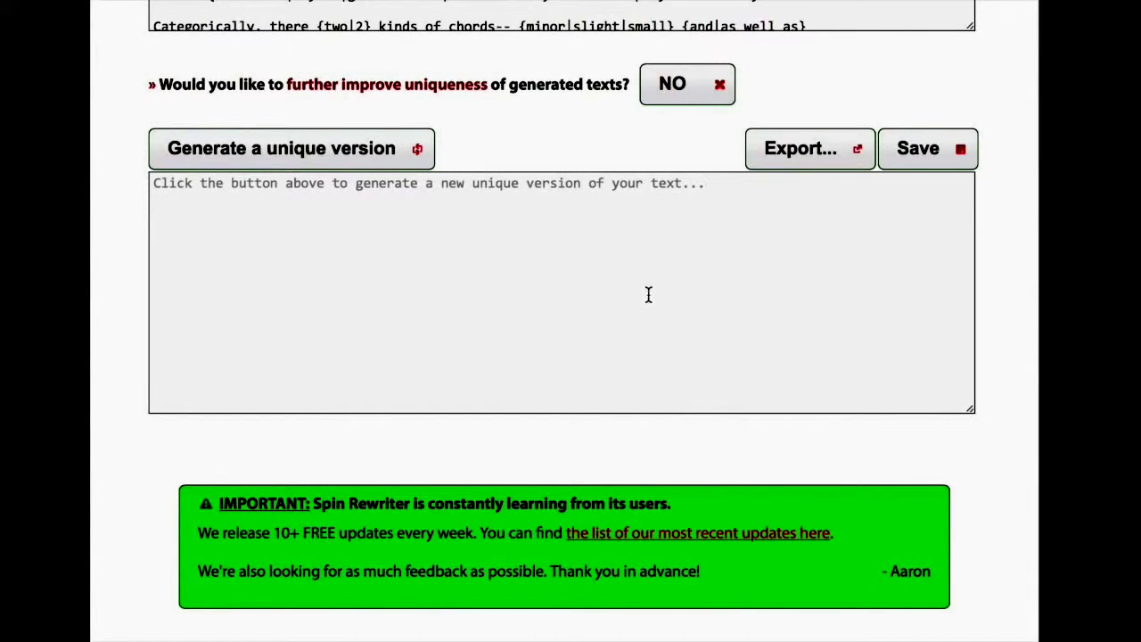
scroll(870, 75, "up", 4)
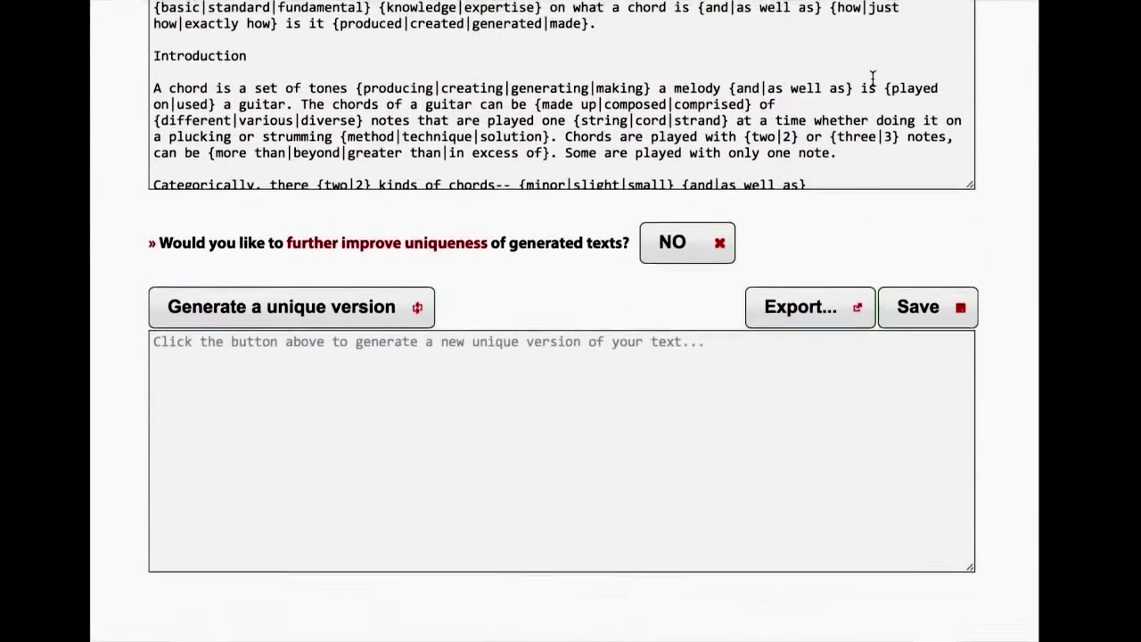
Step: Turn on further uniqueness improvement for the generated texts and enable intelligent reordering of paragraphs and lists
scroll(873, 78, "down", 2)
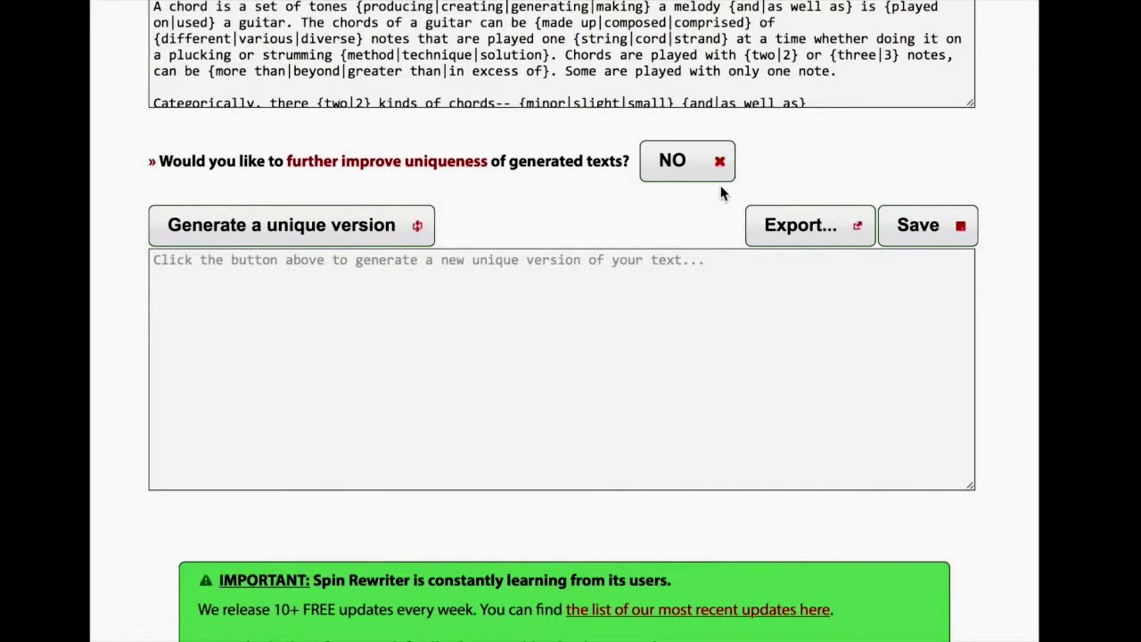
left_click(684, 173)
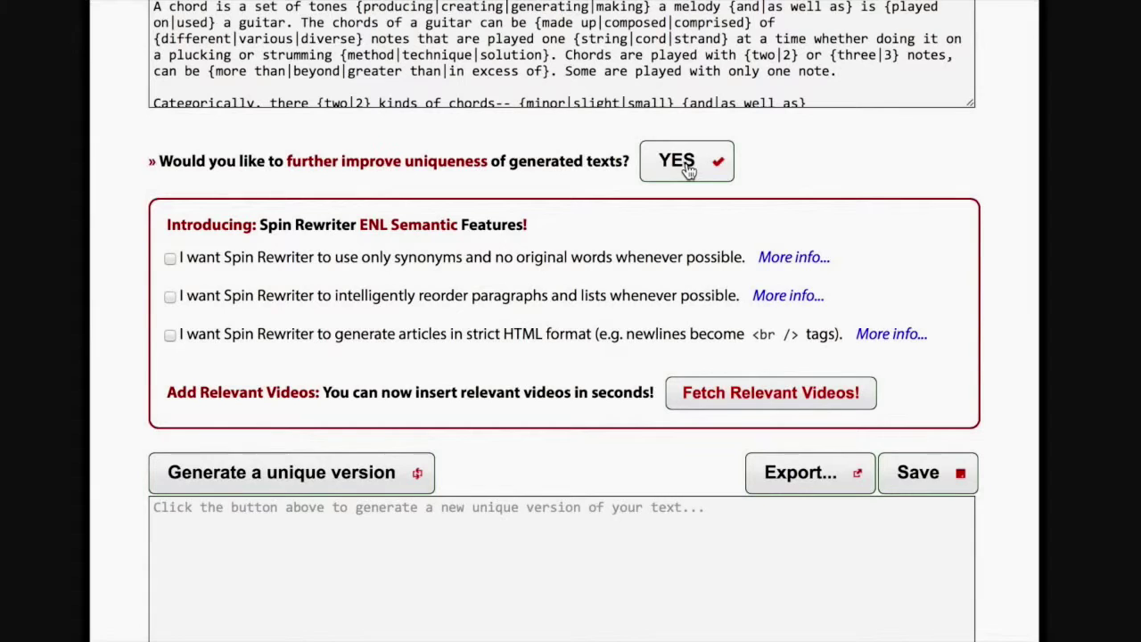
scroll(1012, 346, "down", 3)
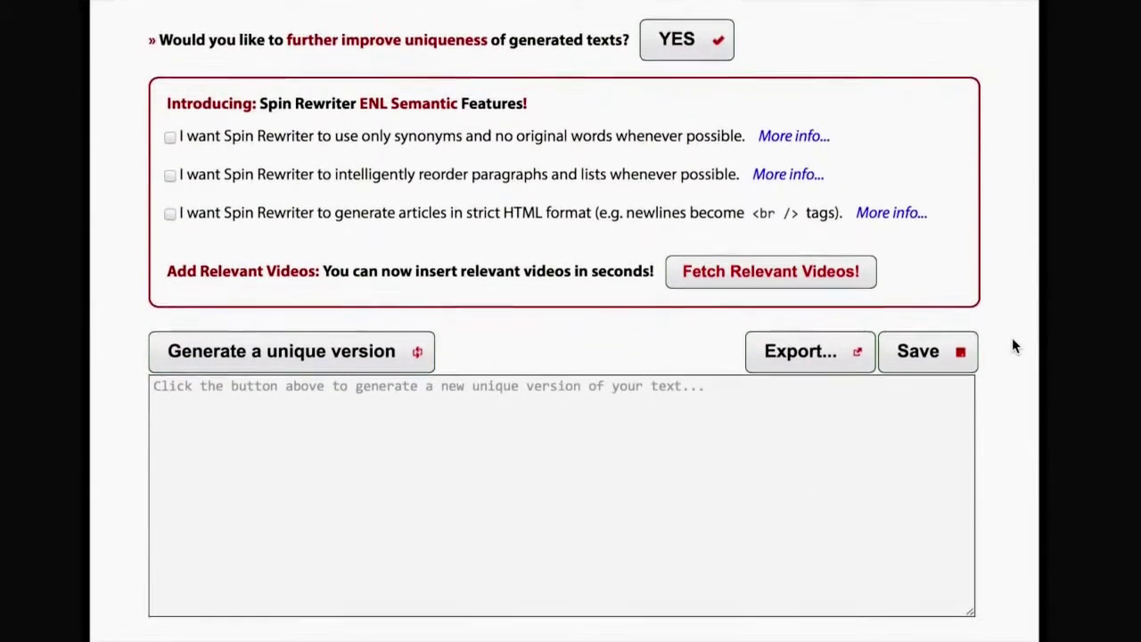
scroll(1012, 346, "down", 1)
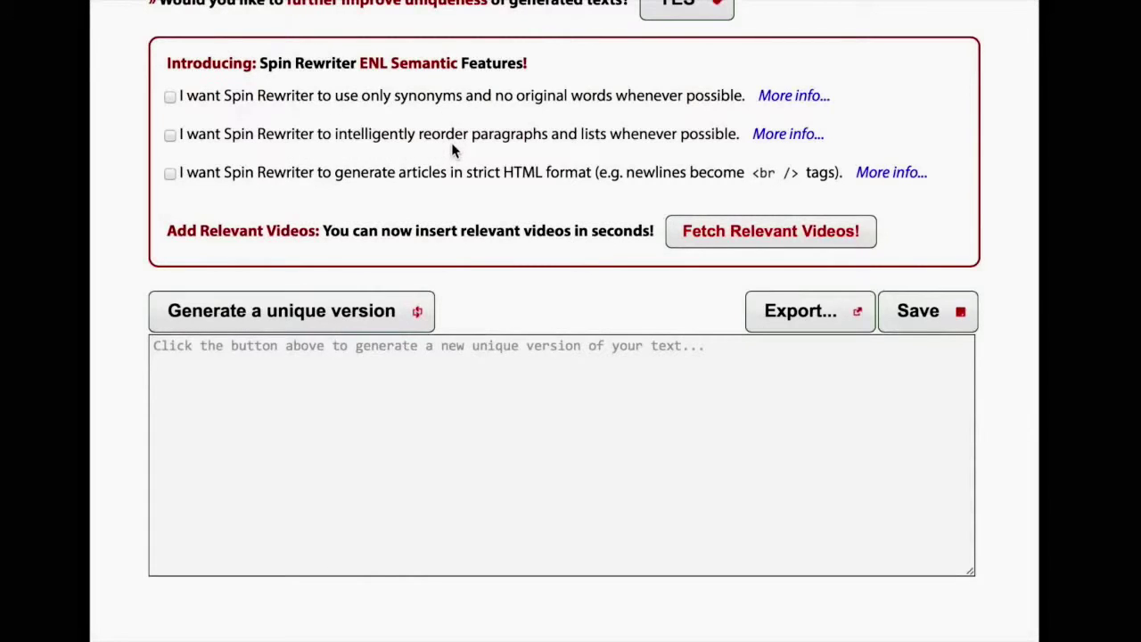
left_click(214, 138)
Step: Fetch relevant videos for the primary keyword "guitar chords"
scroll(334, 155, "down", 1)
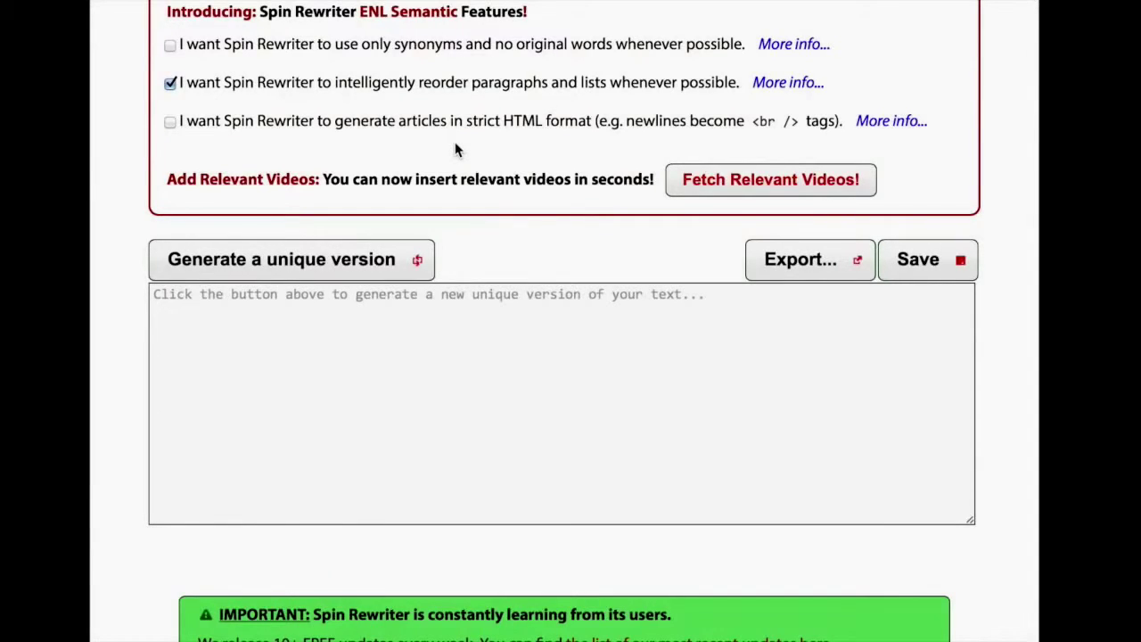
scroll(995, 230, "down", 1)
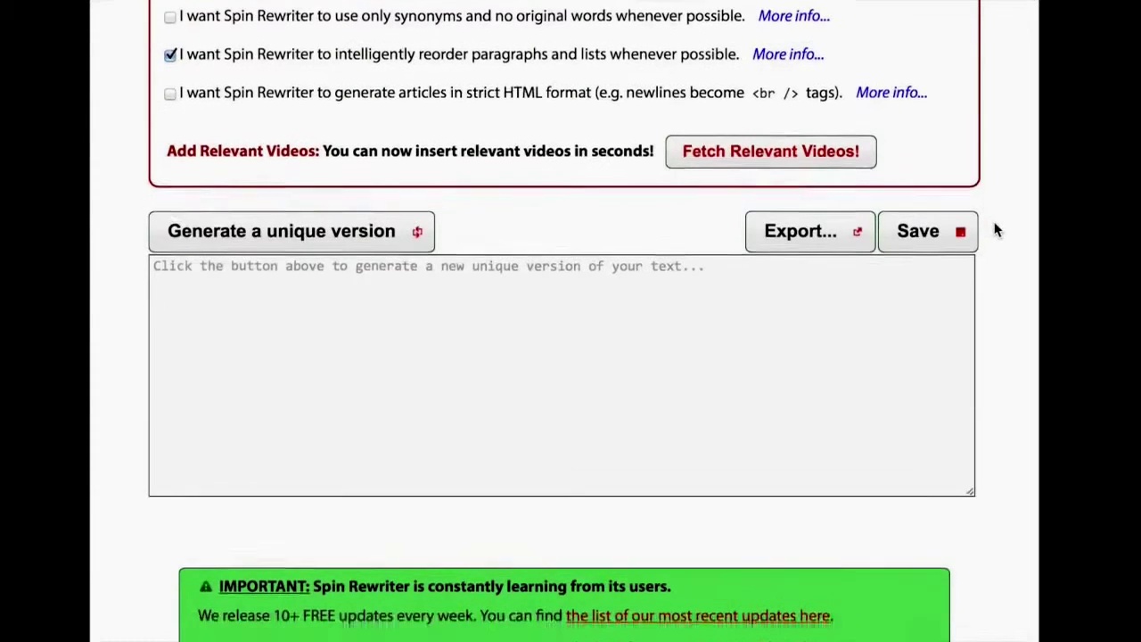
scroll(995, 230, "down", 1)
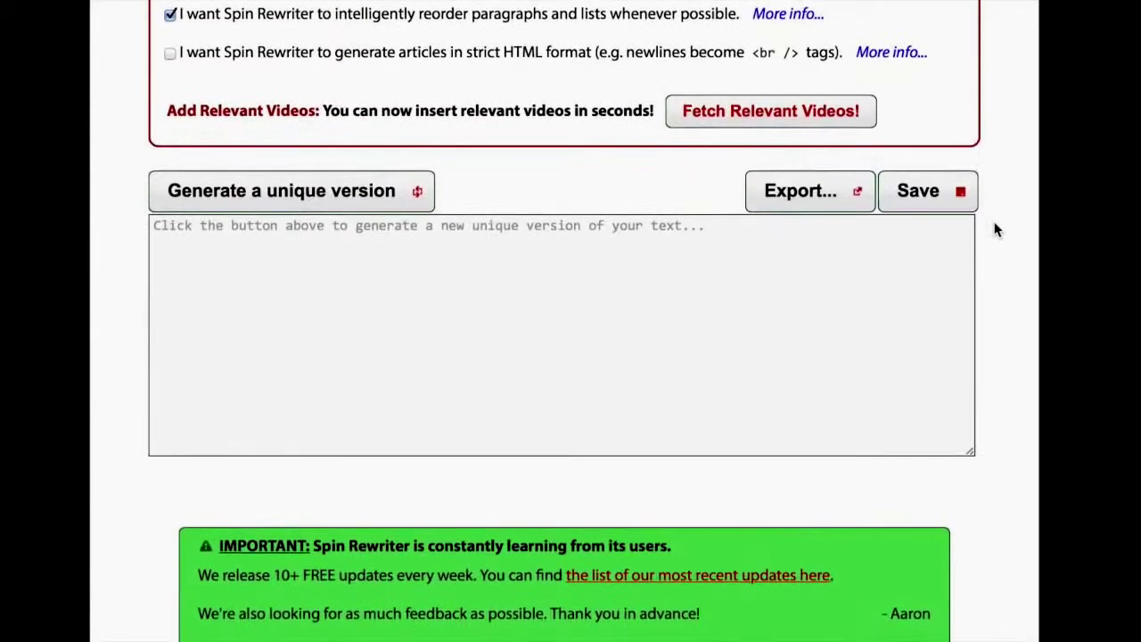
left_click(747, 111)
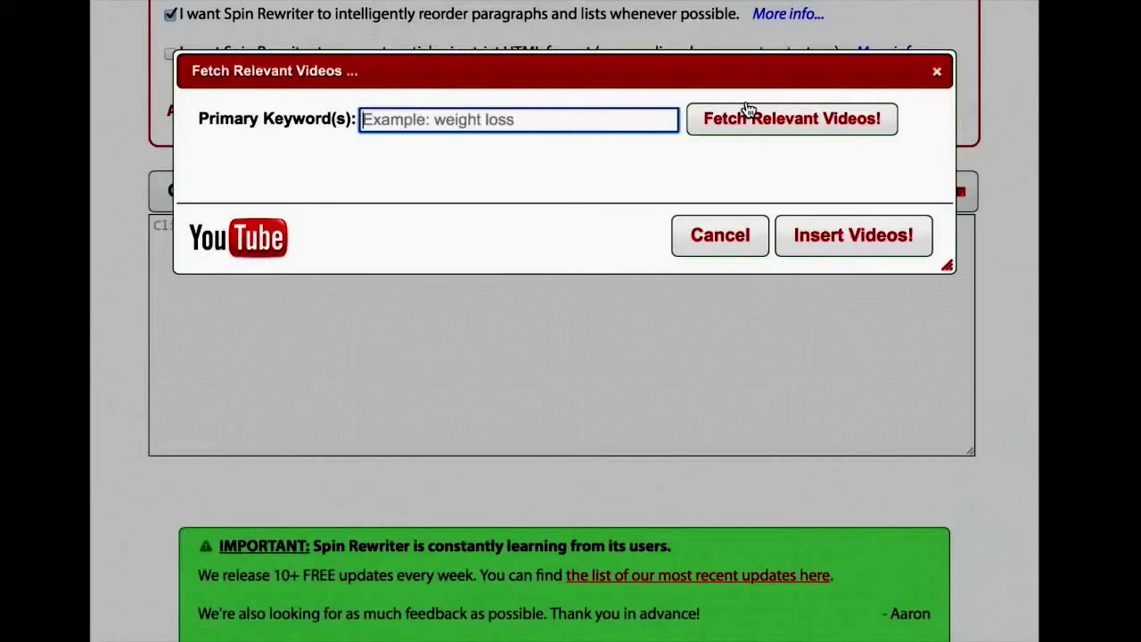
type("gui")
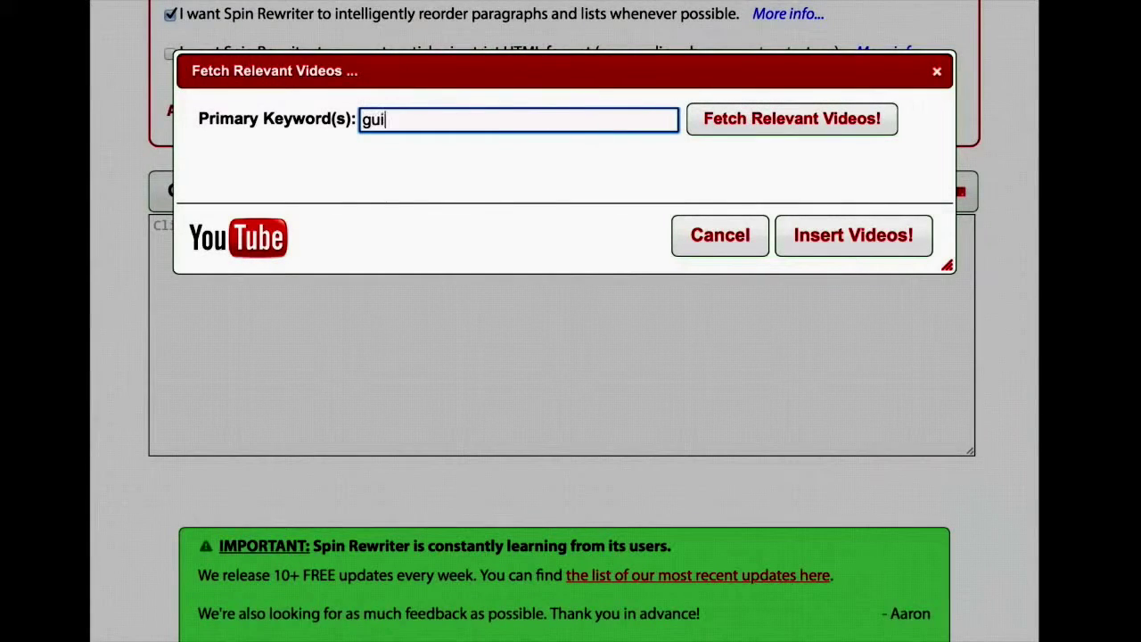
type("tar chords")
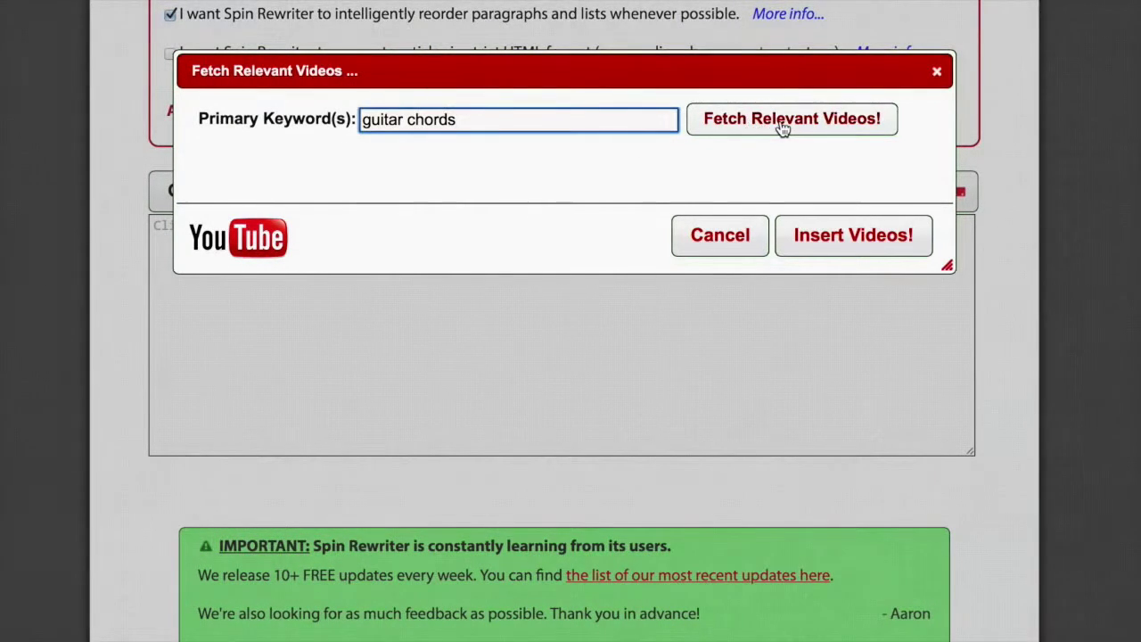
left_click(782, 128)
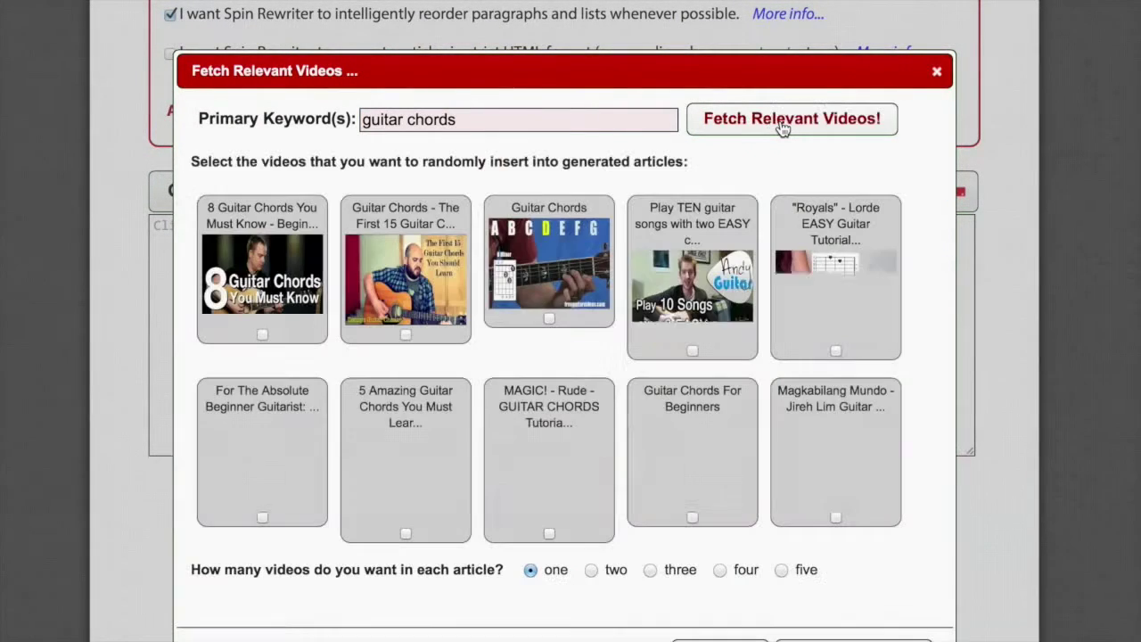
Step: Select the videos "The First 15 Guitar Chords", "Guitar Chords", "Play TEN guitar songs", "5 Amazing Guitar Chords" and "Guitar Chords For Beginners"
scroll(538, 294, "down", 2)
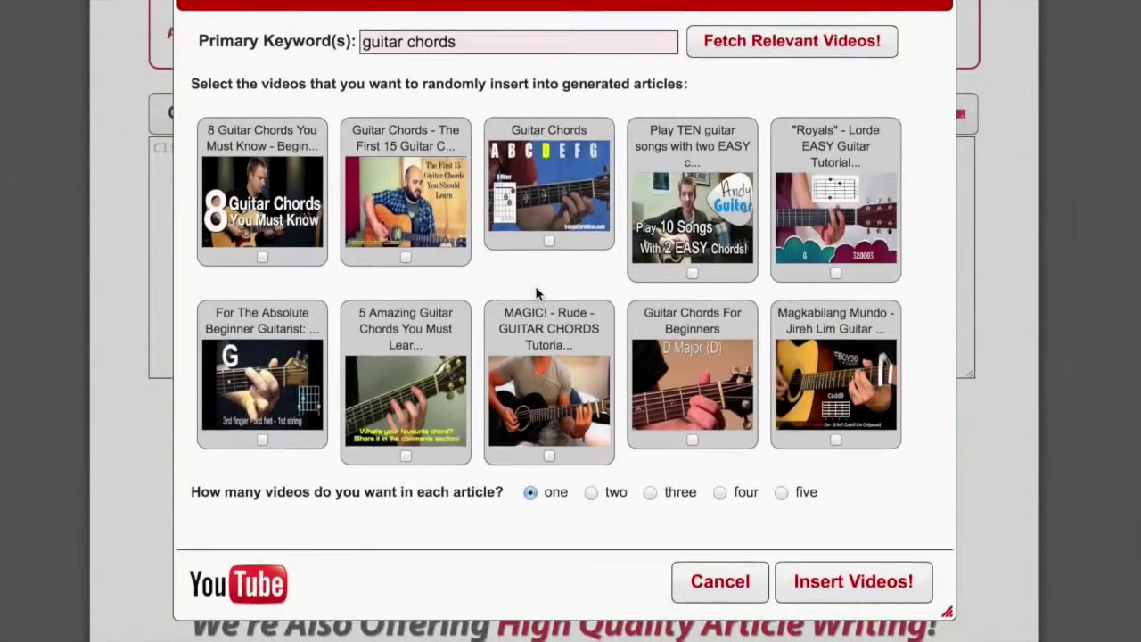
left_click(416, 179)
left_click(543, 175)
left_click(692, 183)
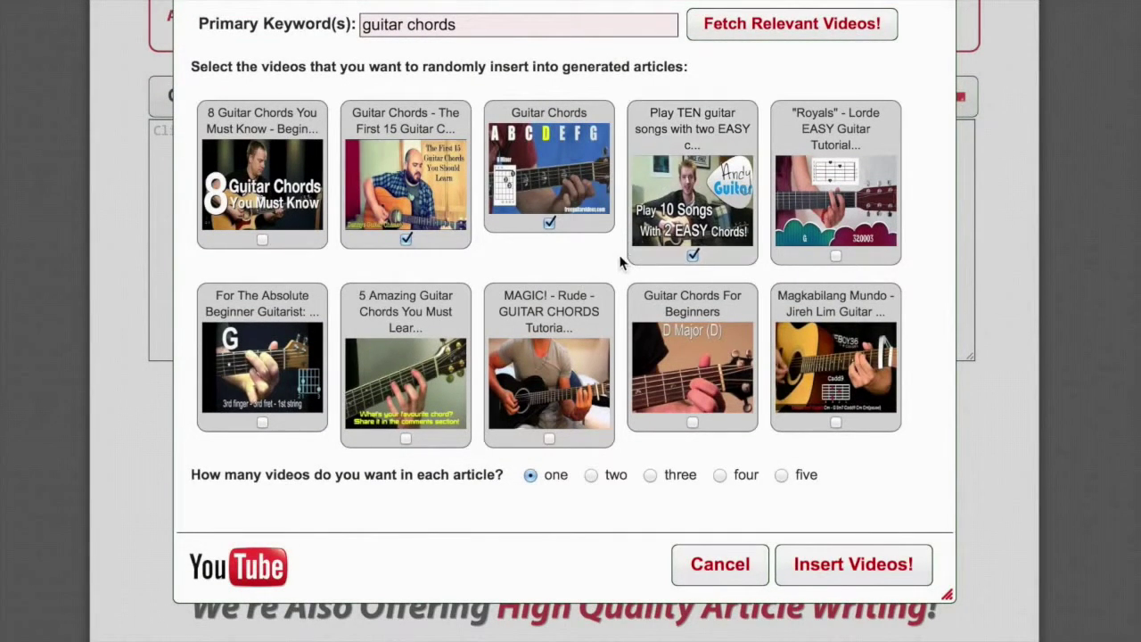
left_click(402, 344)
left_click(692, 355)
Step: Set the number of videos in each article to two and insert the selected videos
left_click(592, 476)
scroll(988, 450, "down", 3)
scroll(988, 450, "down", 2)
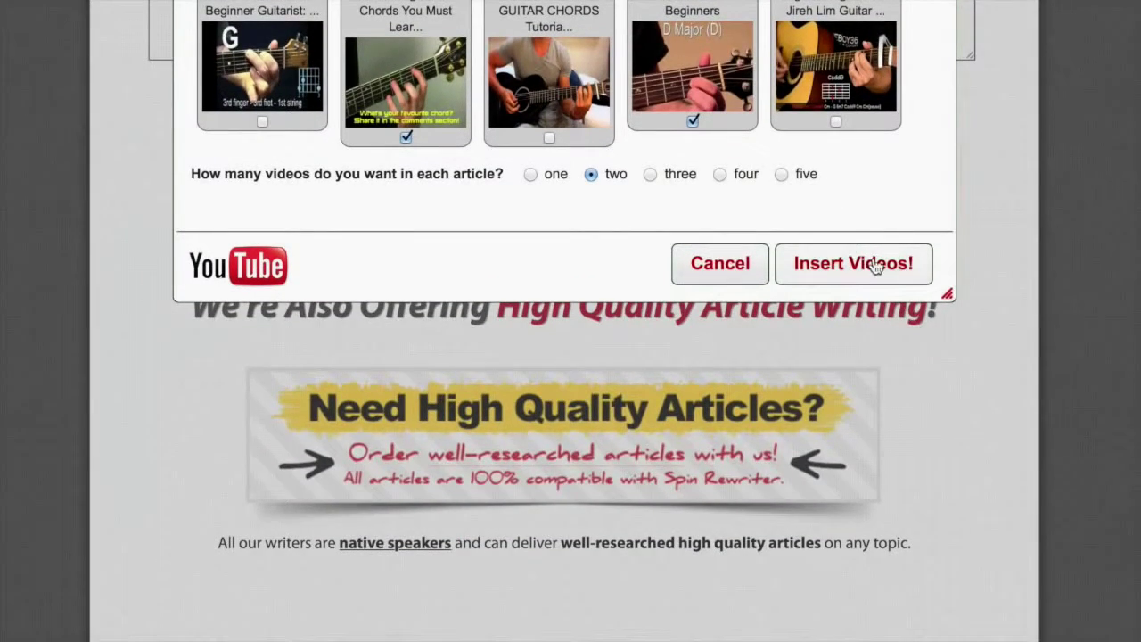
left_click(876, 265)
Step: Generate a unique version of the article
scroll(873, 257, "up", 8)
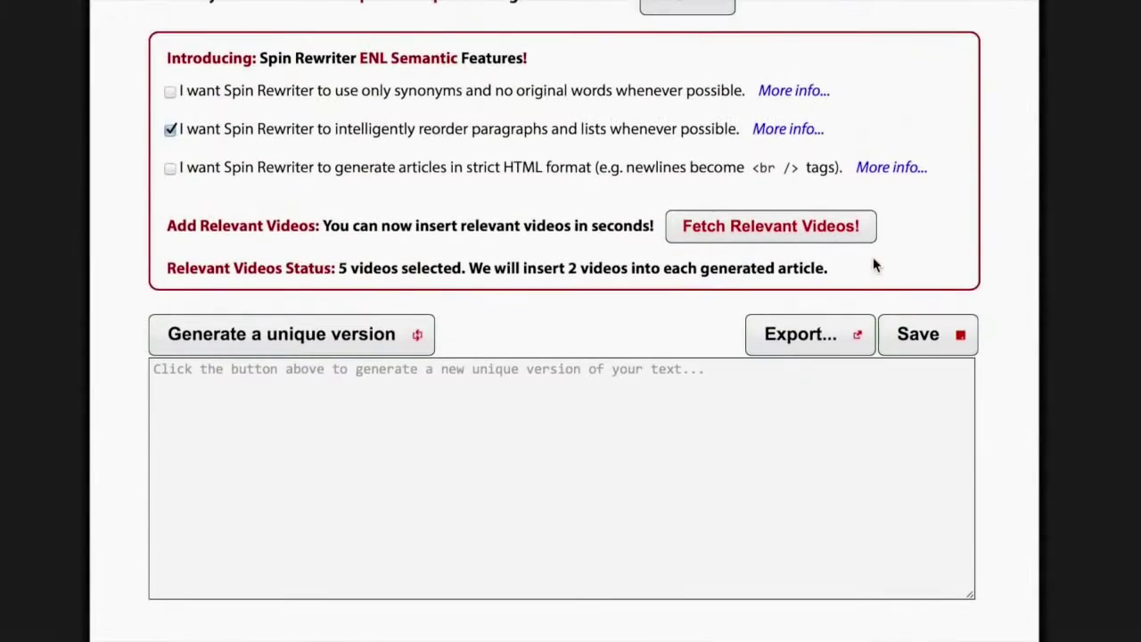
left_click(395, 337)
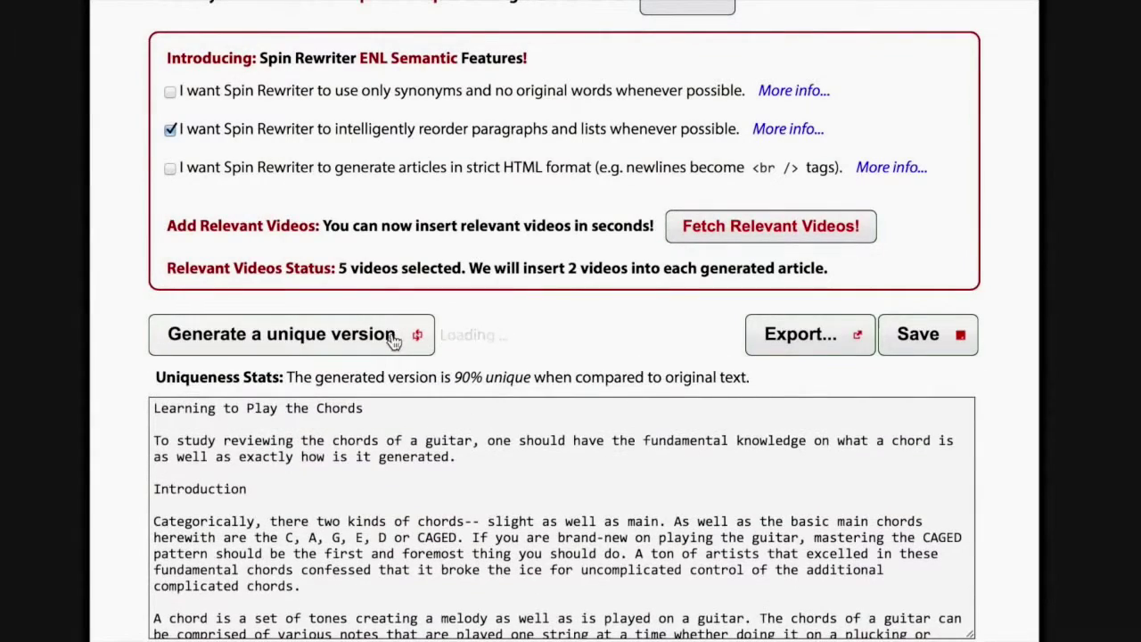
Step: Look at the Copyscape check options for the generated version and close them without running the check
scroll(113, 472, "down", 5)
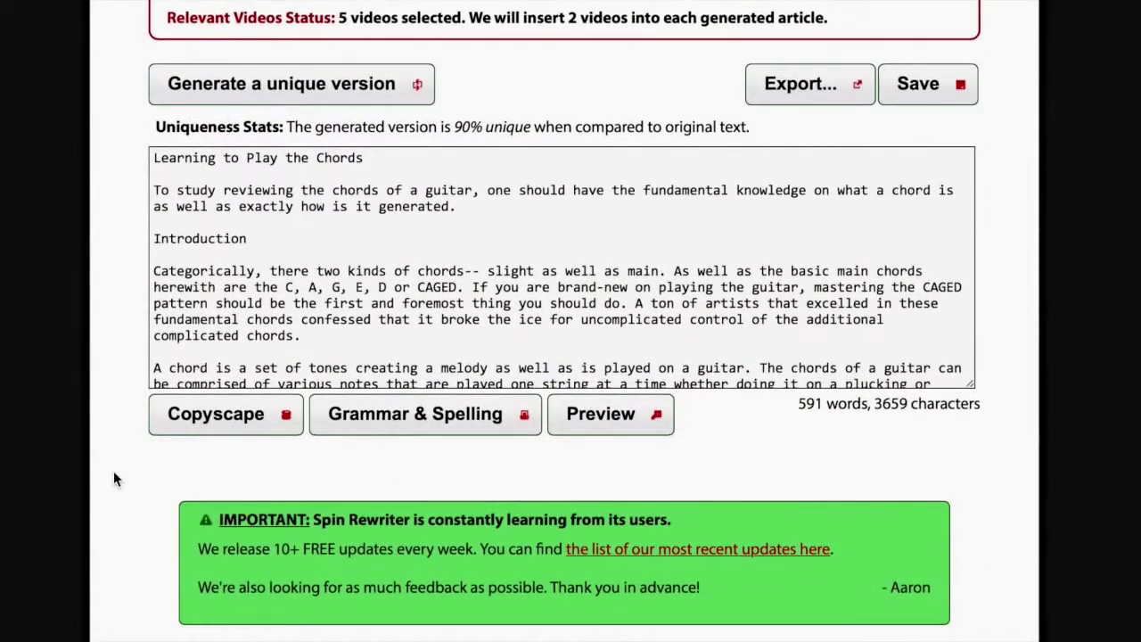
scroll(113, 480, "down", 1)
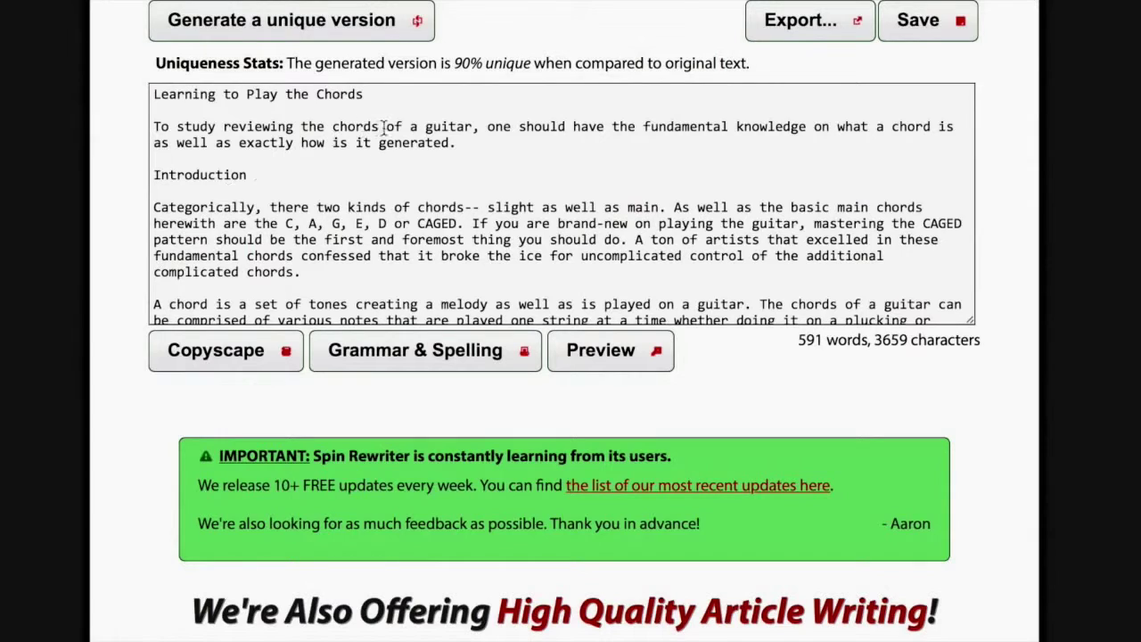
left_click(224, 358)
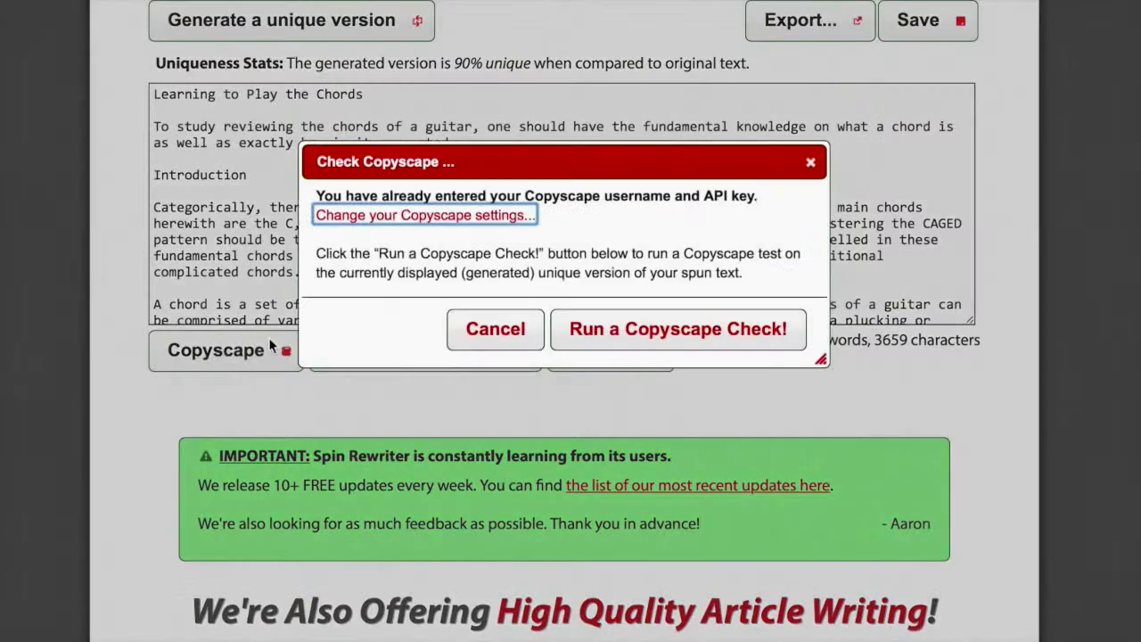
left_click(477, 344)
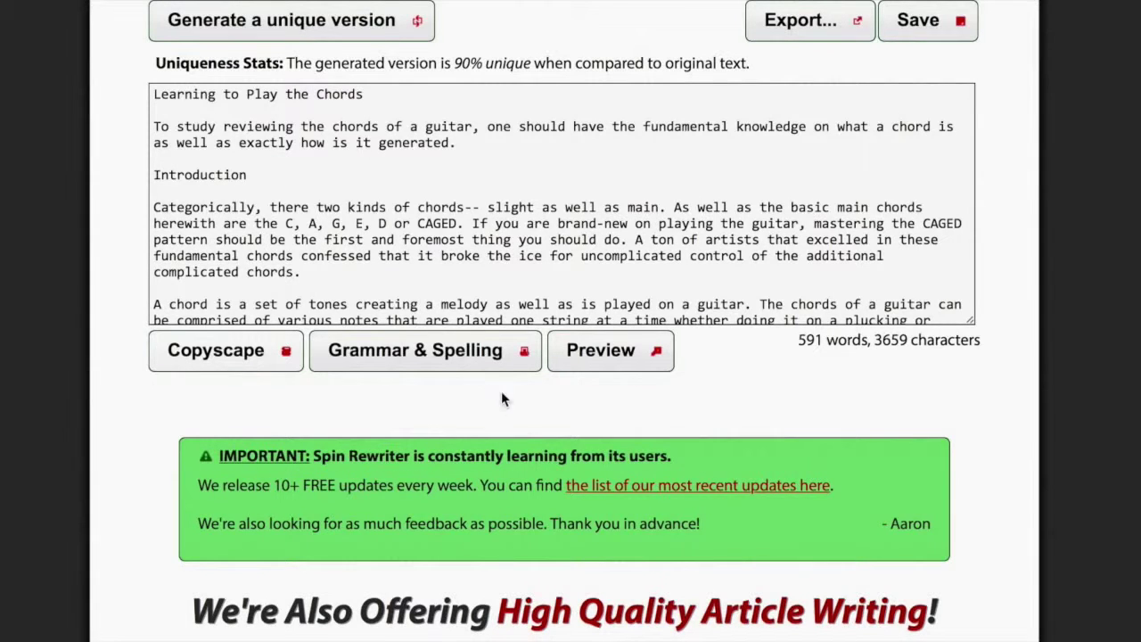
Step: Preview the whole generated article with its embedded videos, close the preview and return to the spintax text in Step 3
left_click(618, 357)
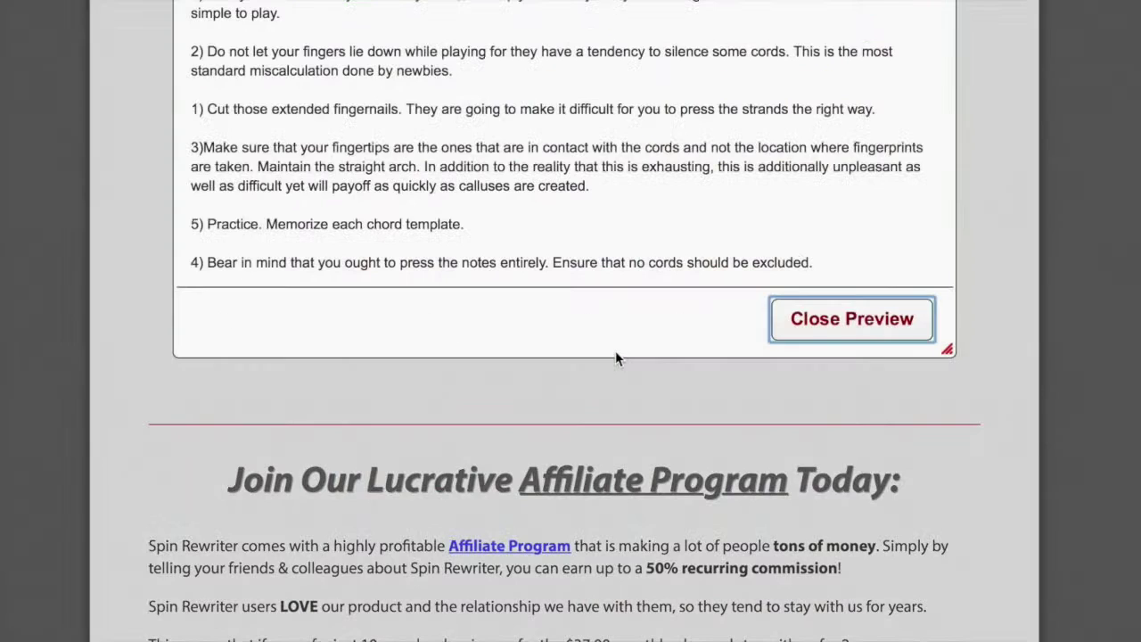
scroll(618, 358, "up", 15)
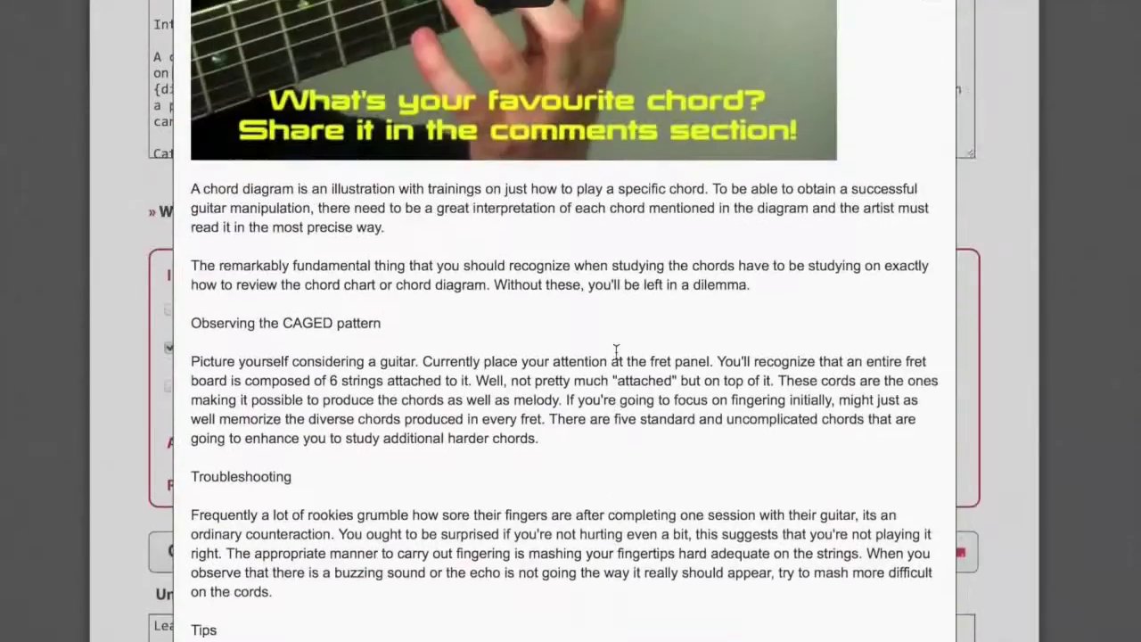
scroll(618, 359, "up", 2)
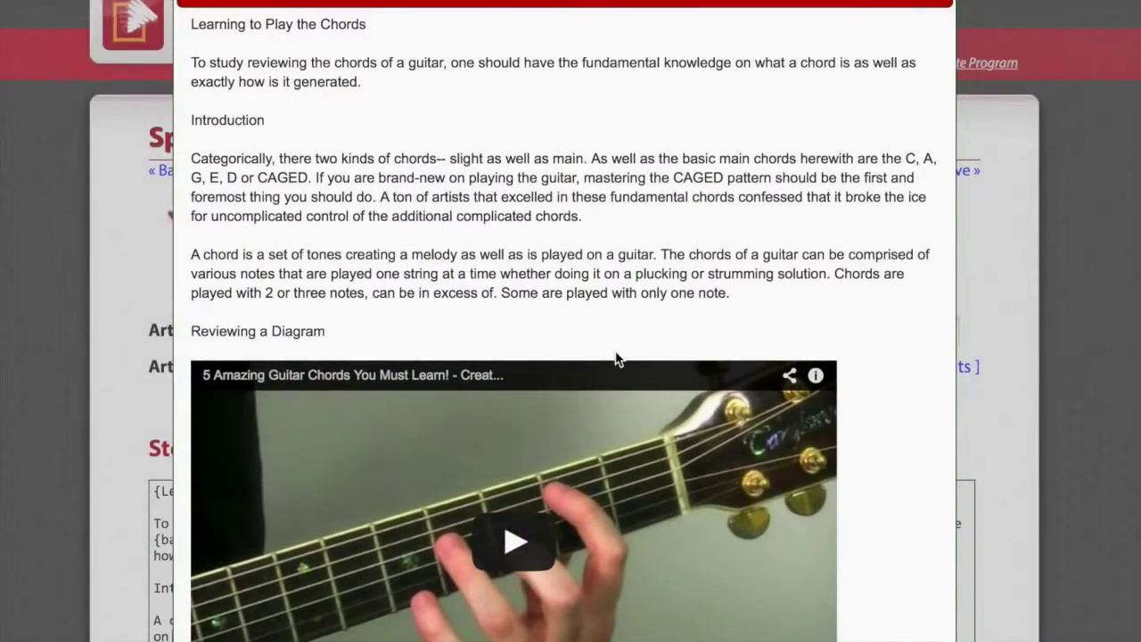
scroll(617, 360, "down", 3)
scroll(617, 359, "down", 10)
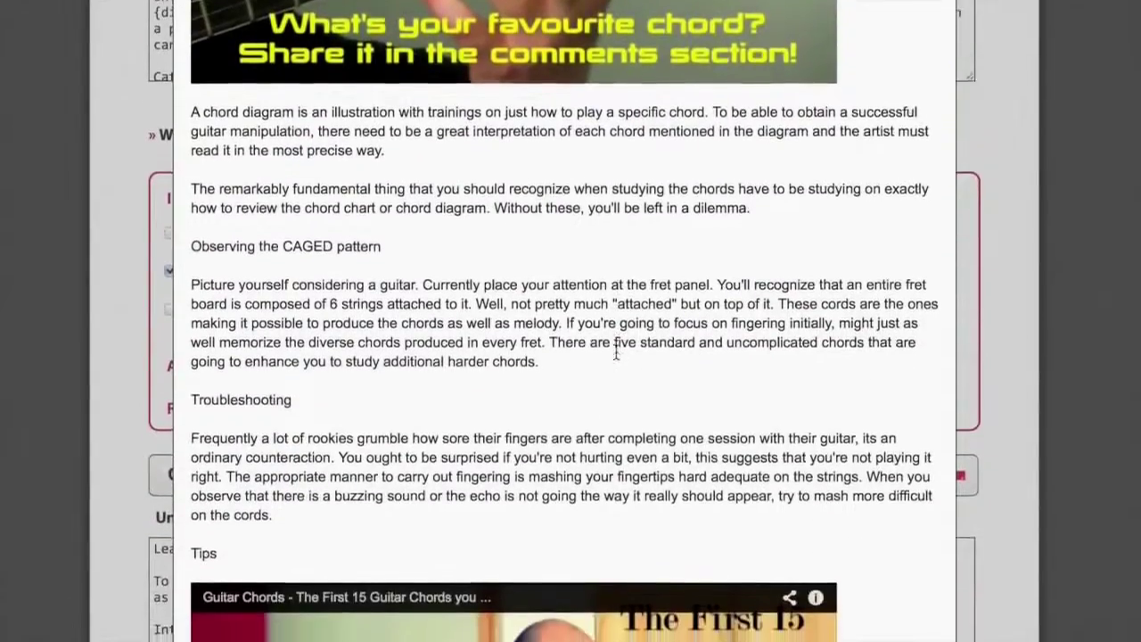
scroll(615, 350, "down", 5)
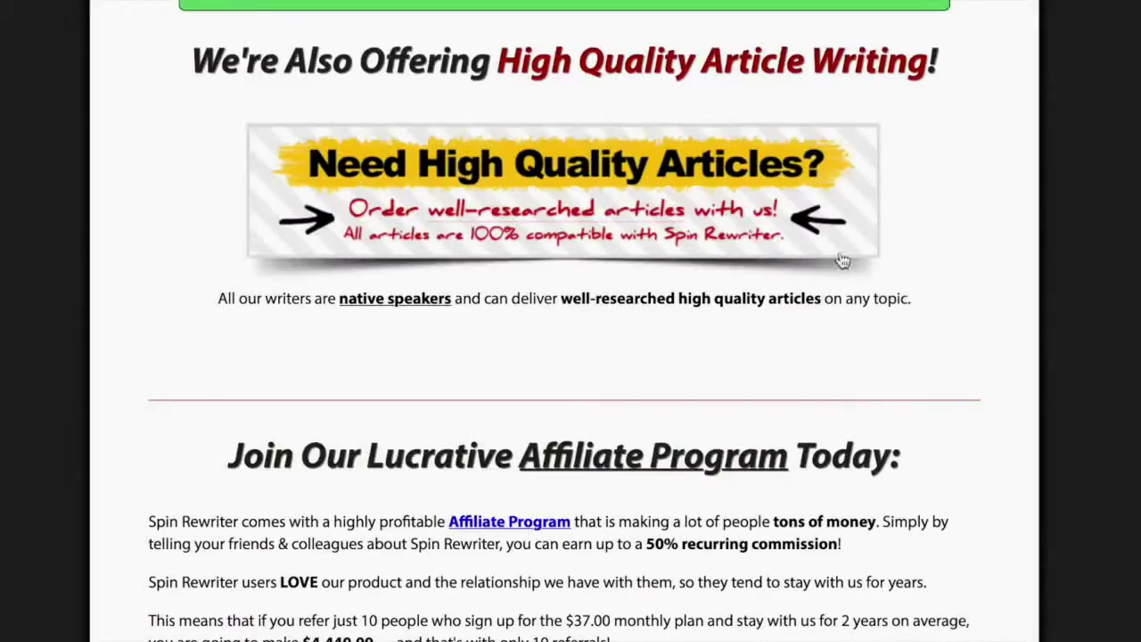
scroll(841, 258, "up", 8)
scroll(858, 226, "up", 15)
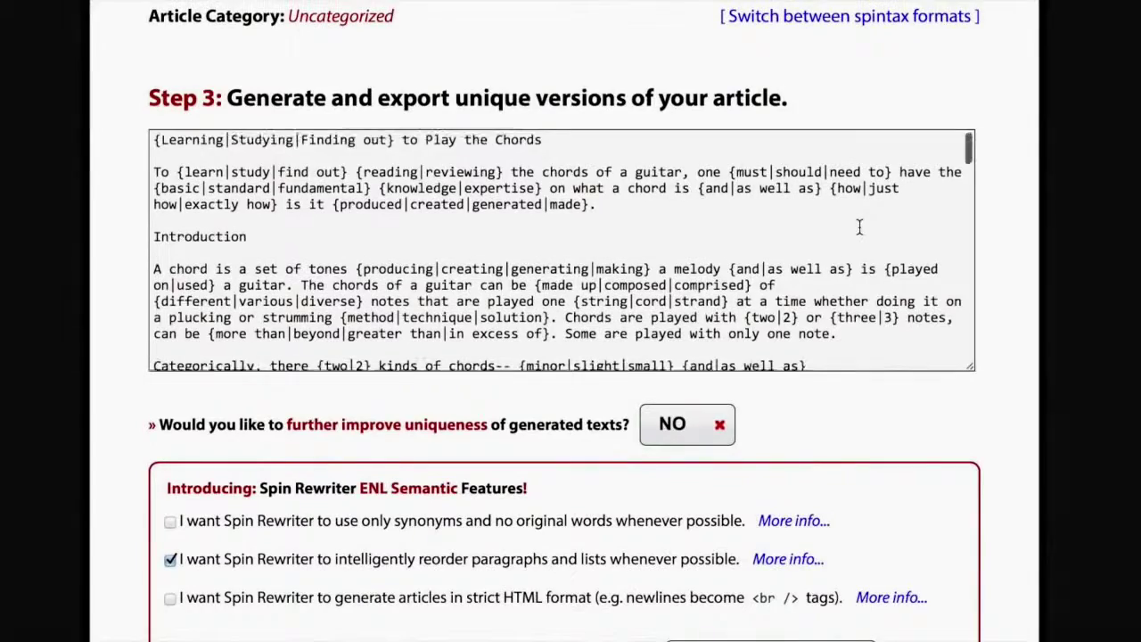
scroll(879, 140, "up", 1)
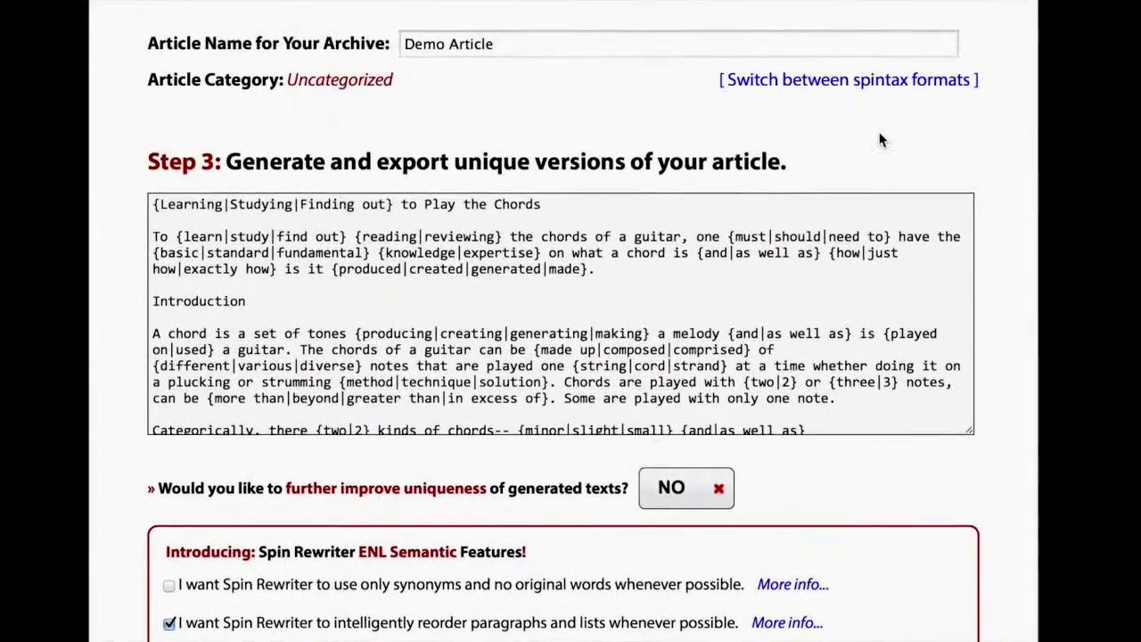